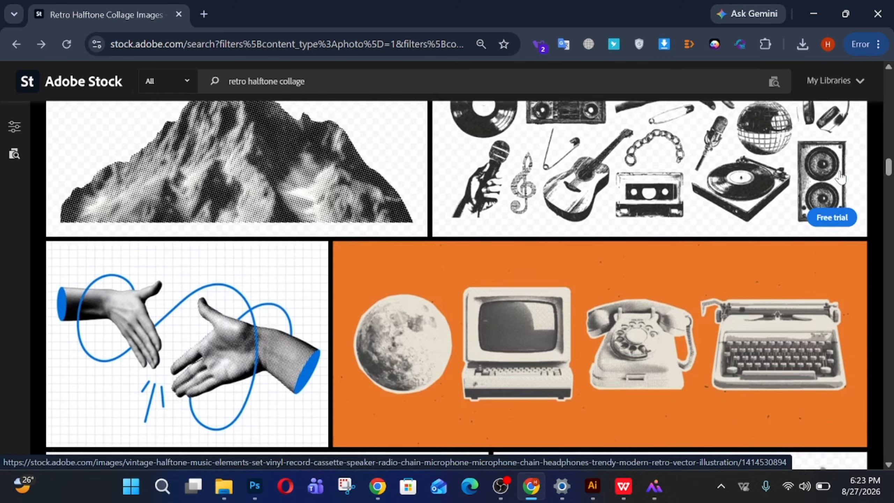
Browse the Adobe Stock results for "retro halftone collage" to examine the halftone hands, facial features and retro objects
scroll(339, 331, "up", 15)
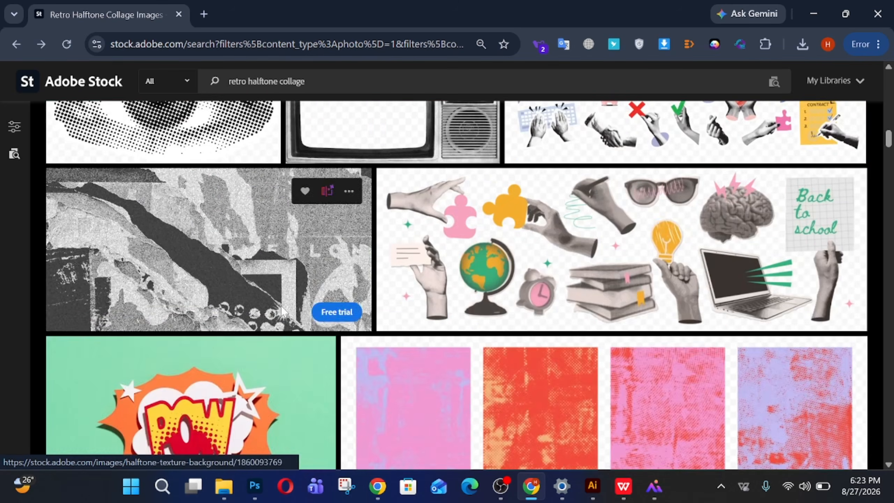
scroll(425, 262, "up", 6)
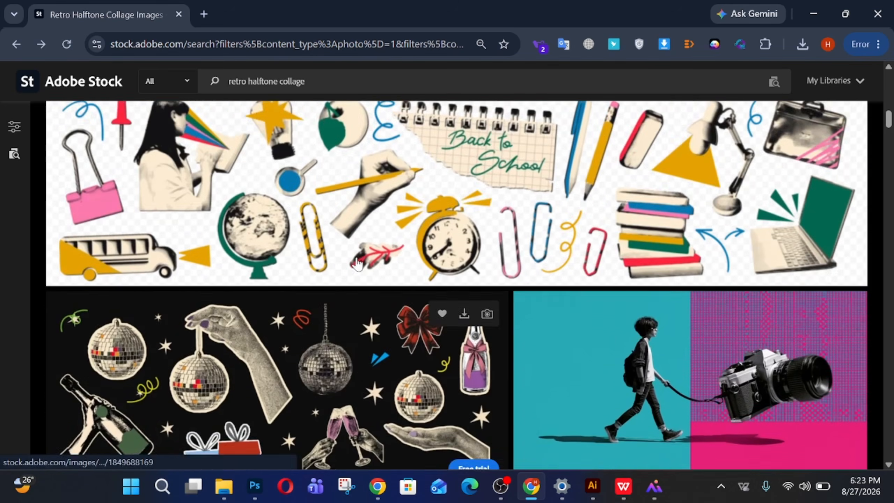
scroll(673, 268, "down", 7)
scroll(673, 267, "down", 20)
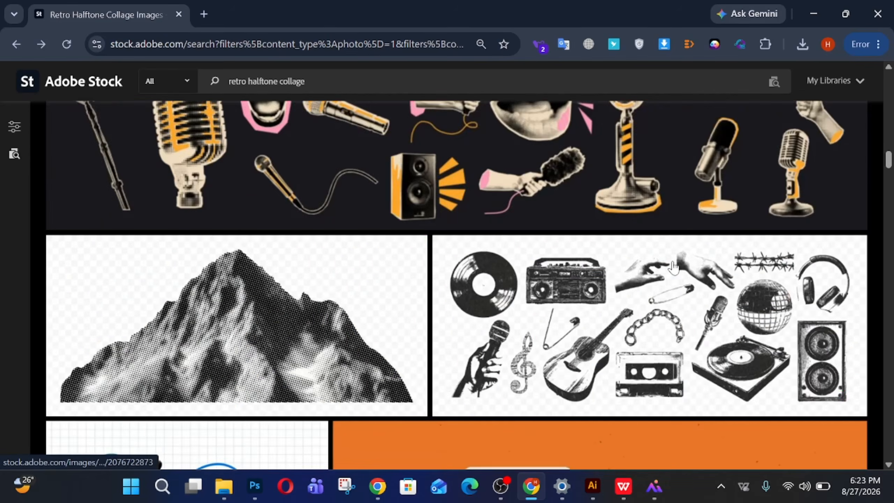
scroll(671, 266, "down", 18)
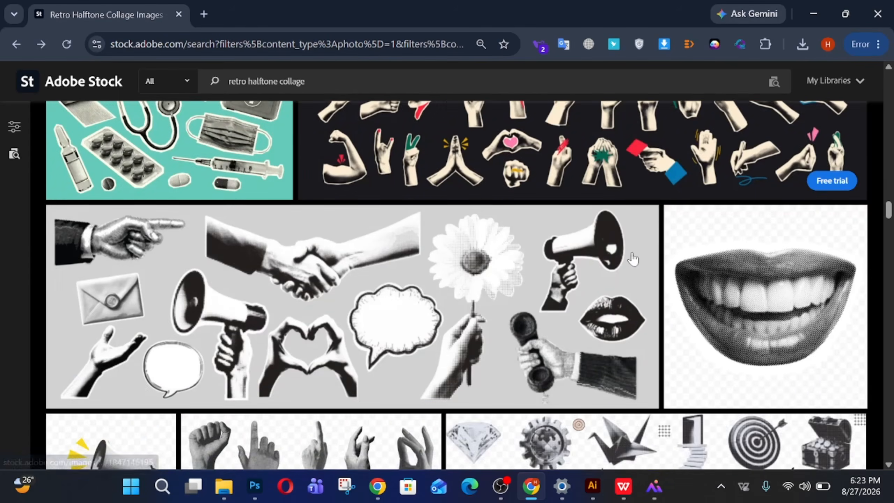
scroll(697, 253, "down", 15)
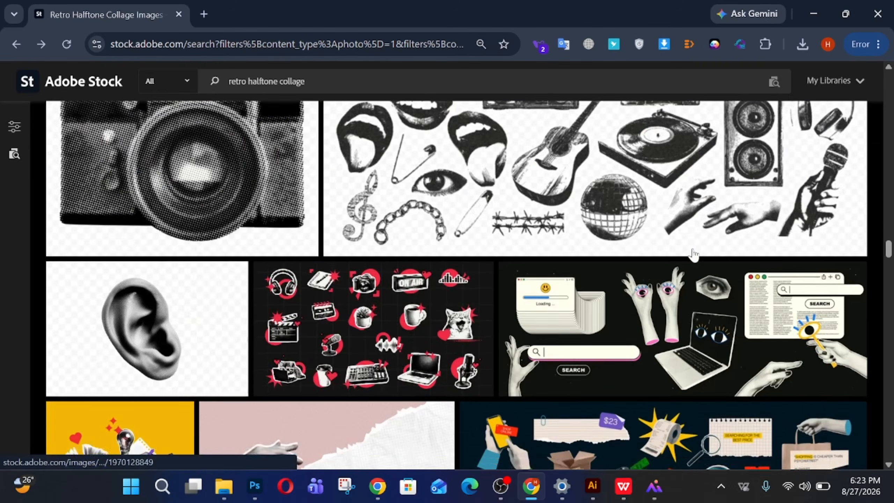
scroll(545, 249, "down", 10)
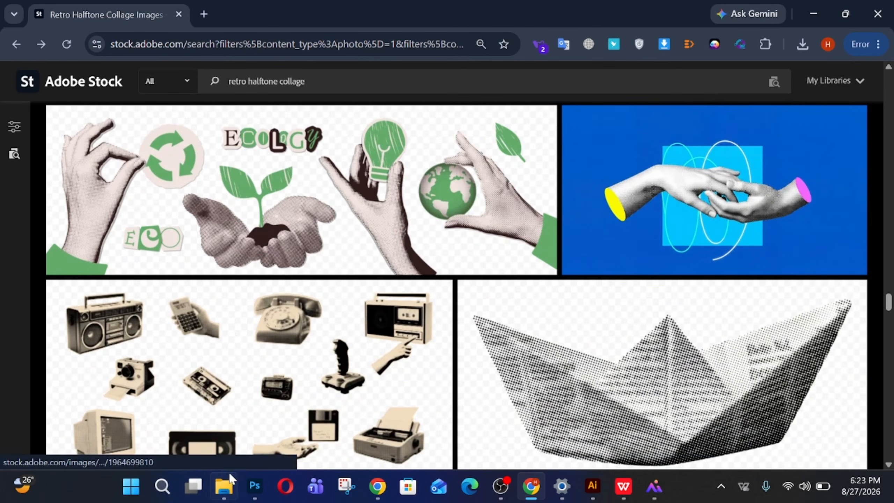
Switch to File Explorer and look over the nose, ear, facial features and hand images in the Downloads folder
left_click(224, 486)
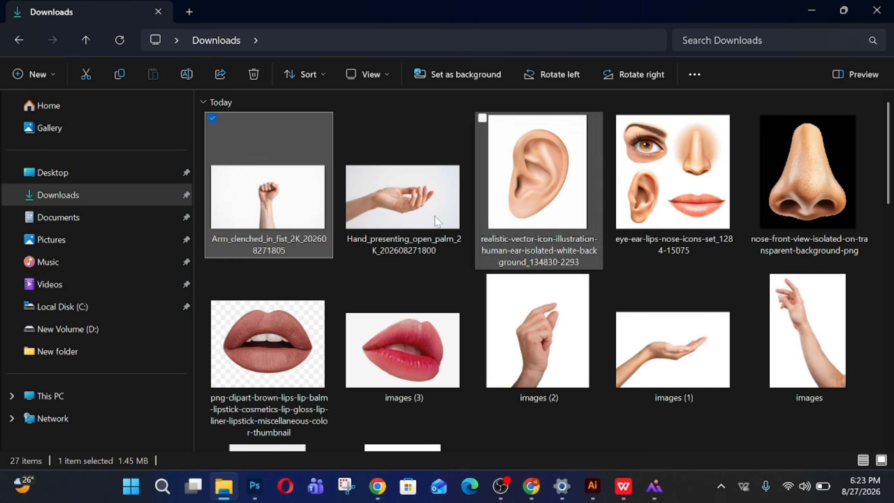
left_click(840, 185)
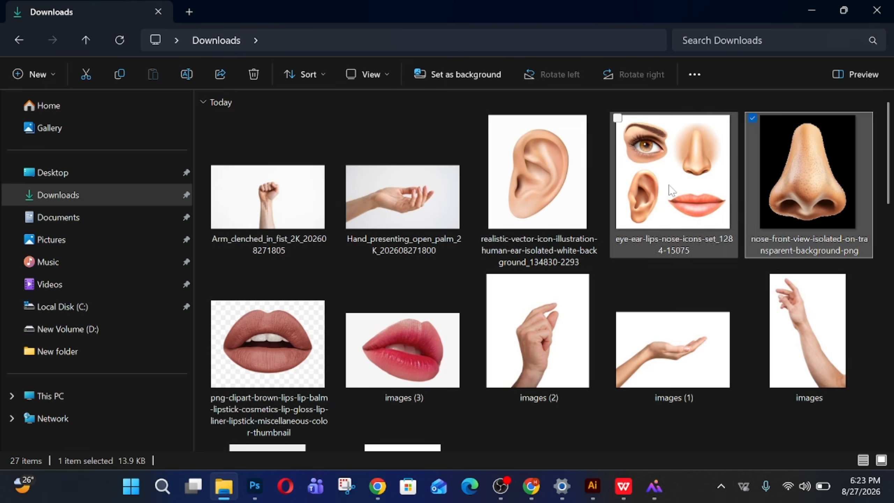
left_click(548, 197)
left_click(432, 212)
left_click(560, 204)
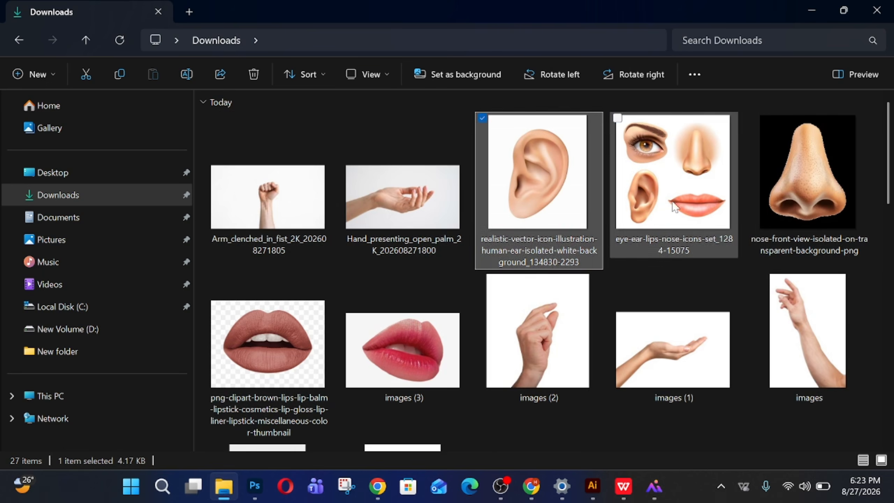
left_click(698, 204)
left_click(817, 216)
left_click(405, 212)
left_click(291, 226)
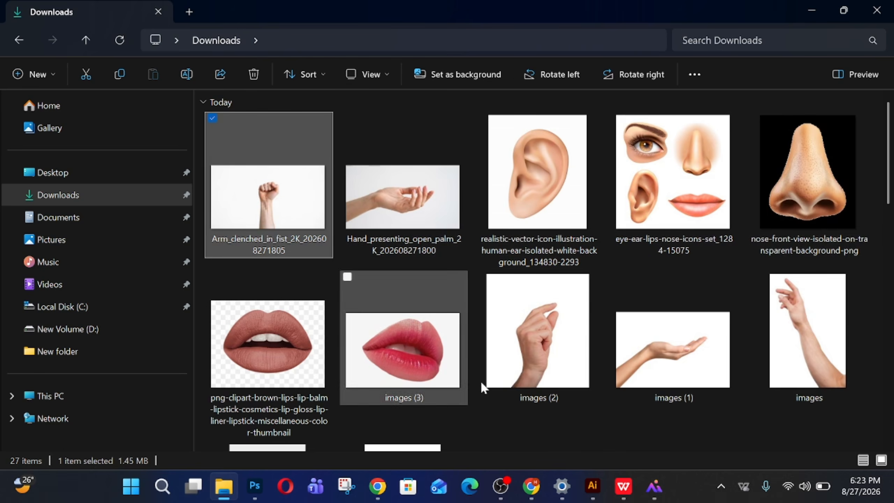
right_click(301, 204)
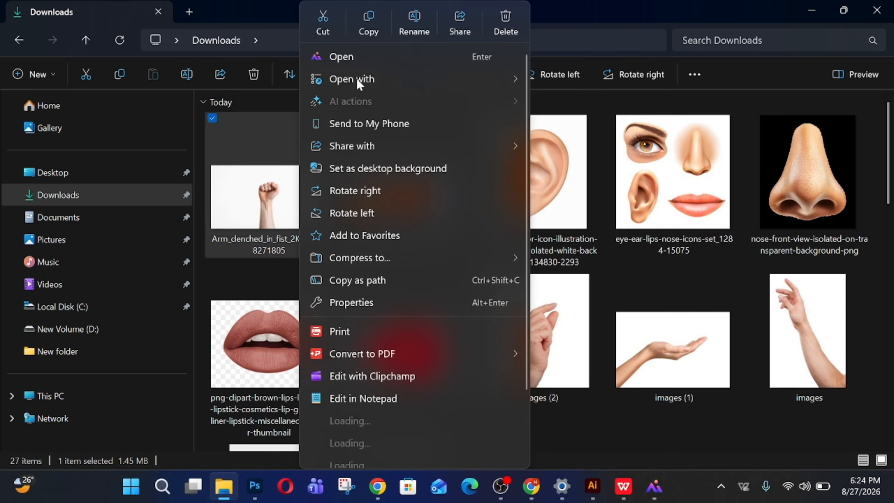
mouse_move(356, 78)
left_click(576, 103)
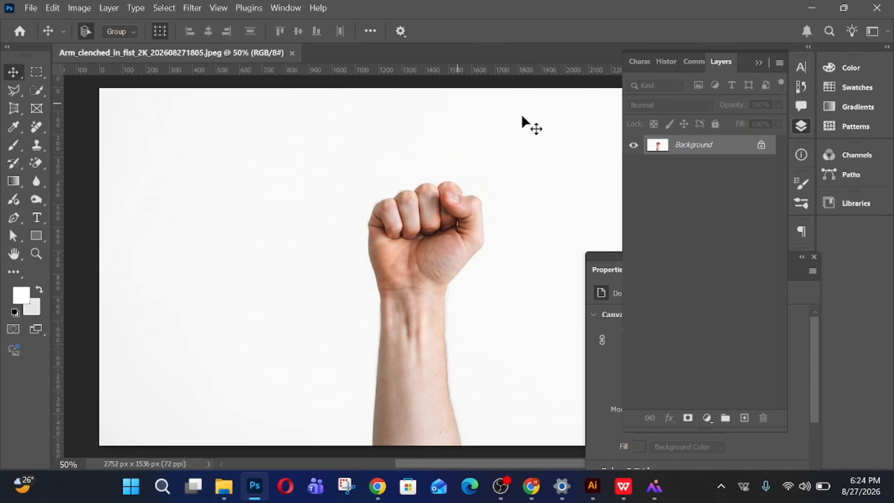
Unlock the fist photo's Background layer and activate the Quick Selection Tool
left_click(762, 145)
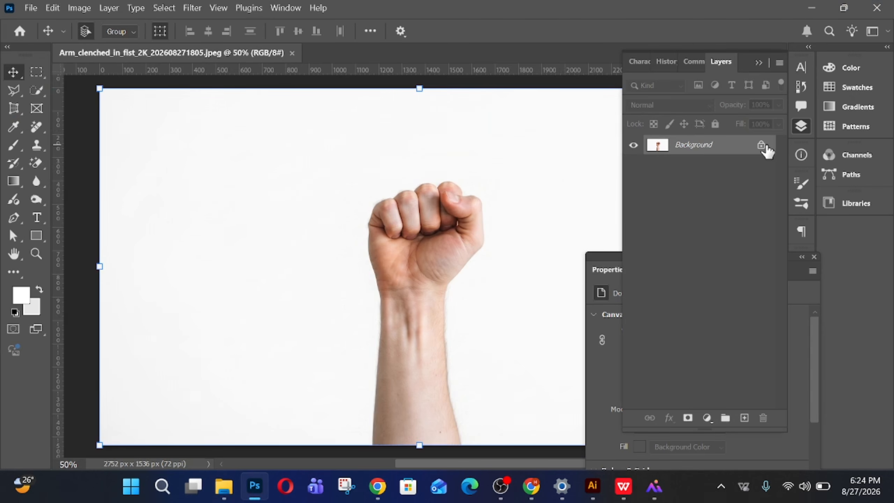
right_click(47, 97)
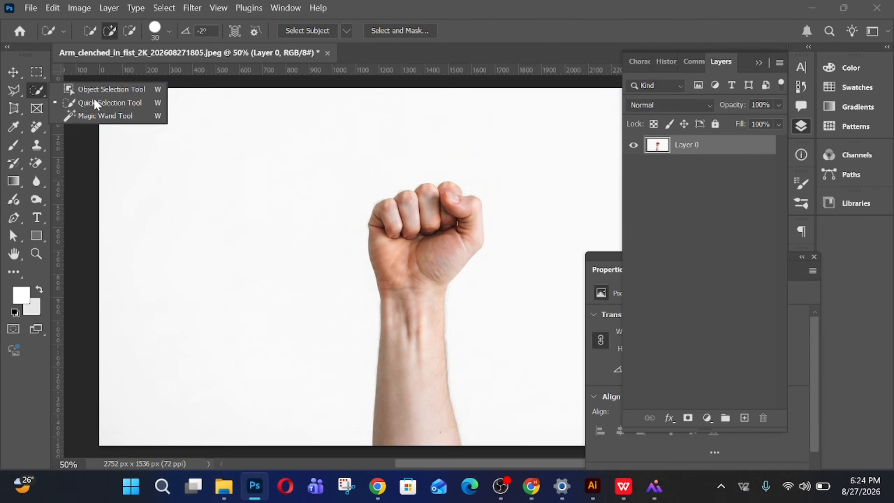
left_click(96, 101)
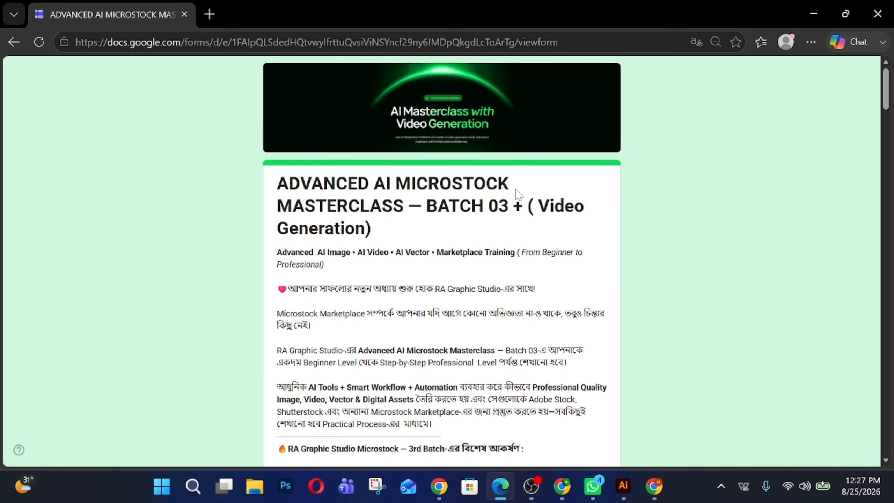
Read the Advanced AI Microstock Masterclass form's introduction and 3rd Batch features, marking the Evergreen Niche Collection line
scroll(516, 193, "down", 8)
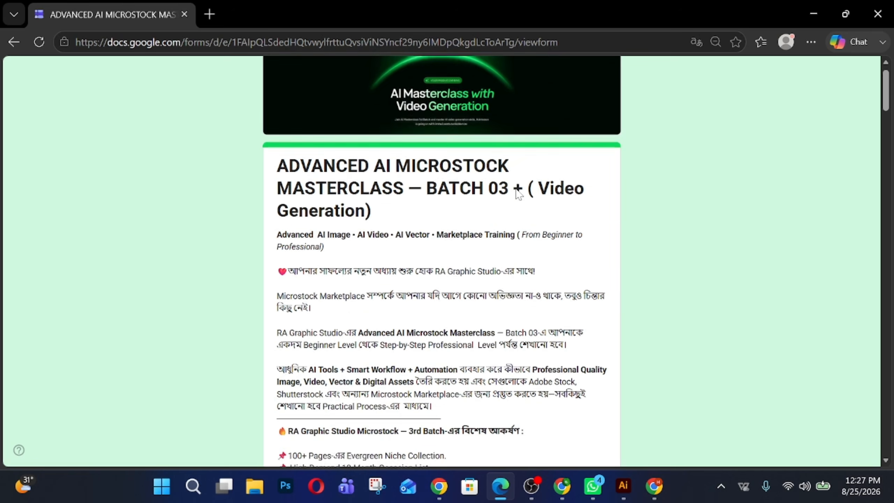
scroll(514, 193, "down", 2)
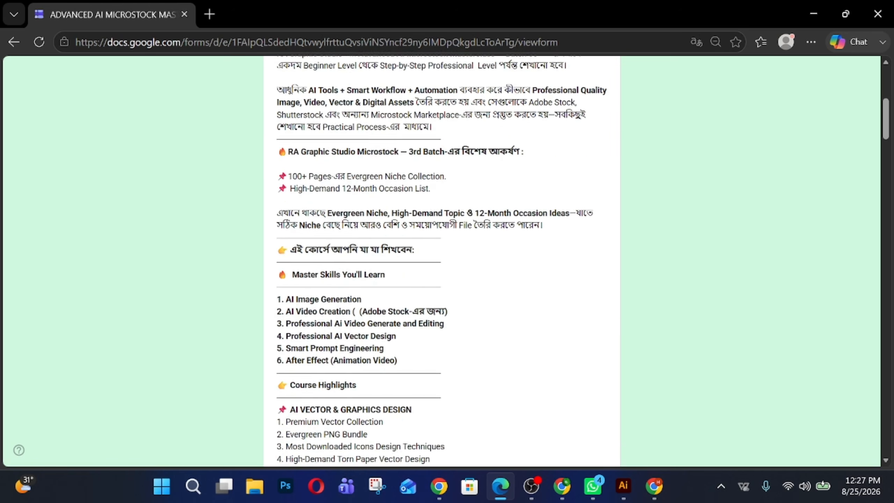
scroll(301, 187, "up", 2)
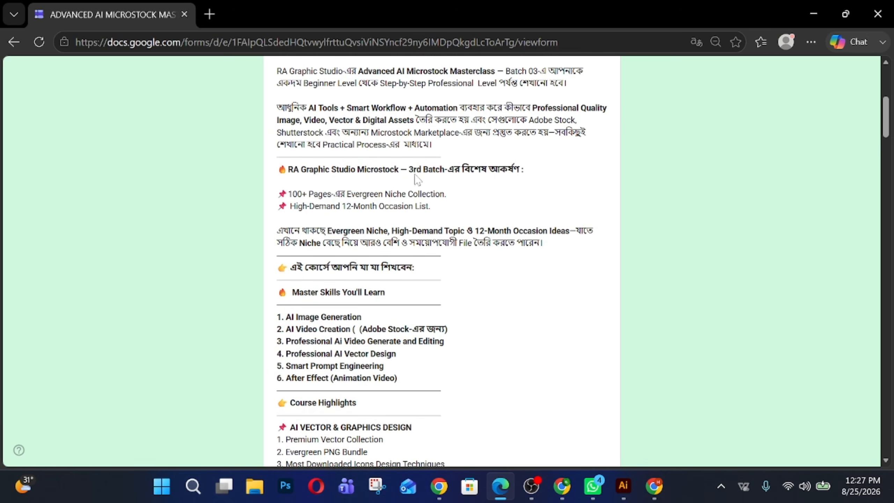
left_click_drag(429, 173, 508, 179)
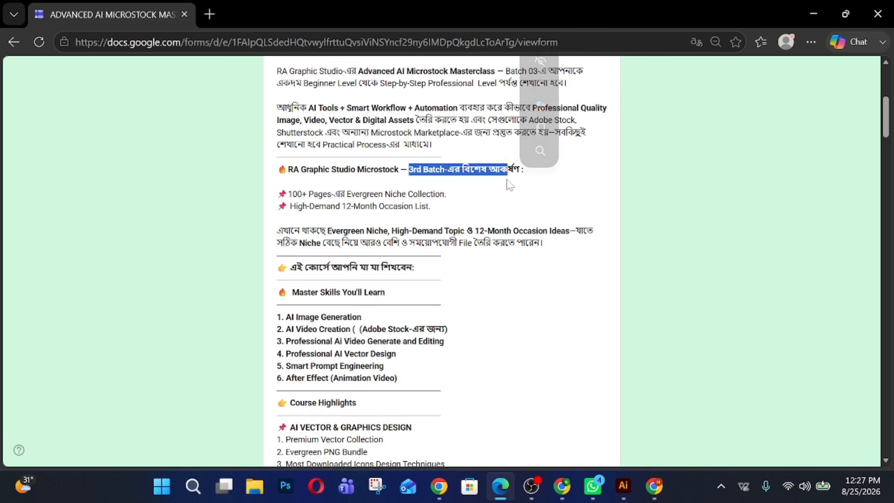
left_click(293, 196)
left_click_drag(292, 195, 508, 201)
scroll(521, 197, "down", 2)
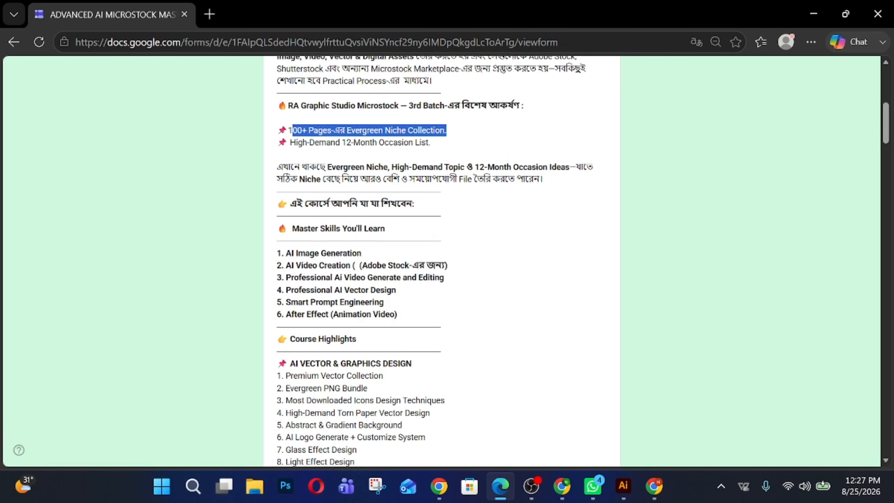
left_click_drag(465, 135, 289, 139)
scroll(295, 154, "down", 4)
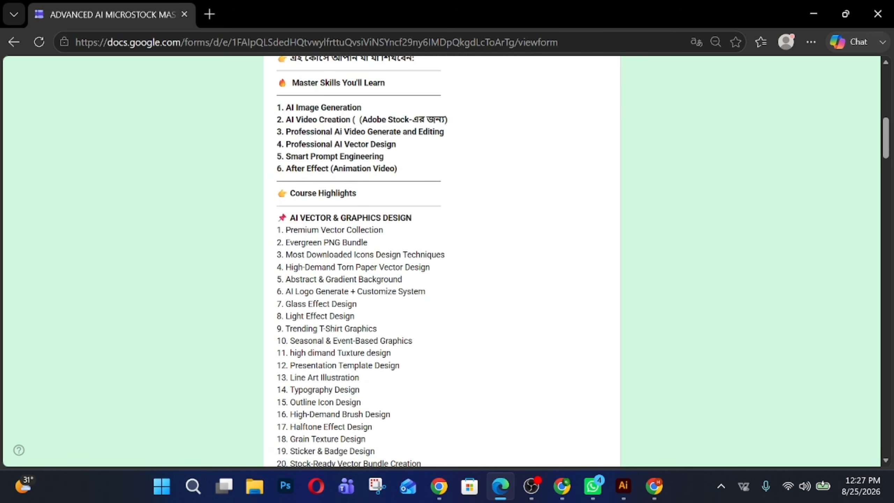
Review the form's Master Skills list and the Course Highlights on AI vector and graphics design and AI video creation
left_click_drag(286, 108, 301, 121)
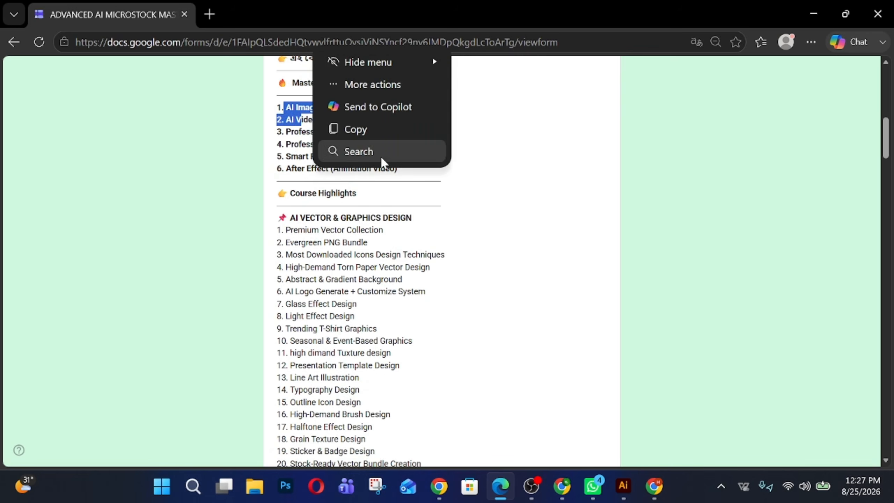
left_click_drag(305, 193, 308, 193)
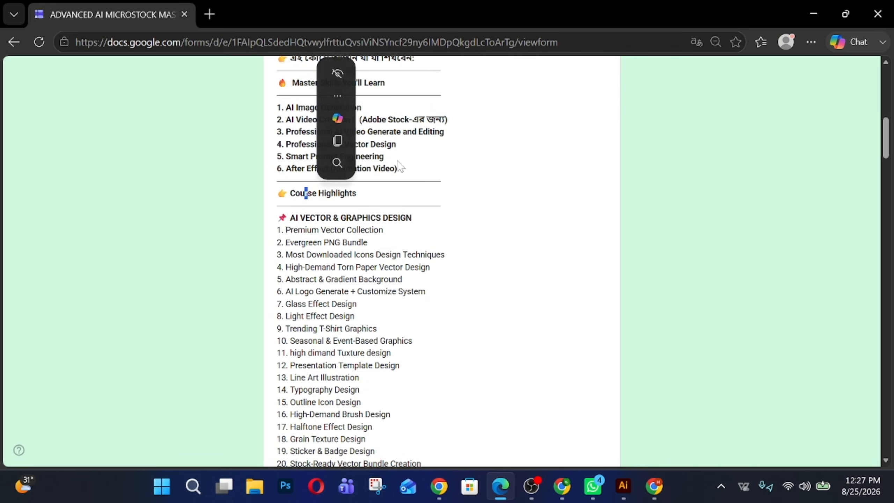
left_click(438, 223)
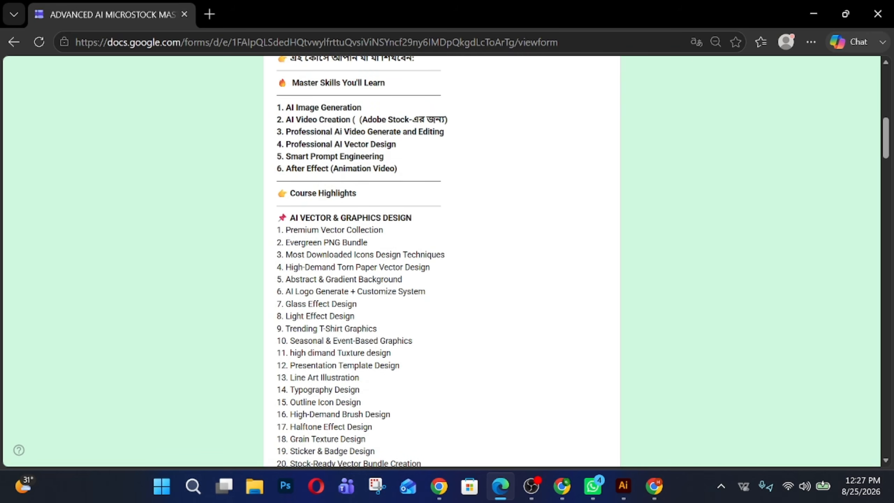
scroll(410, 201, "down", 2)
scroll(442, 261, "down", 2)
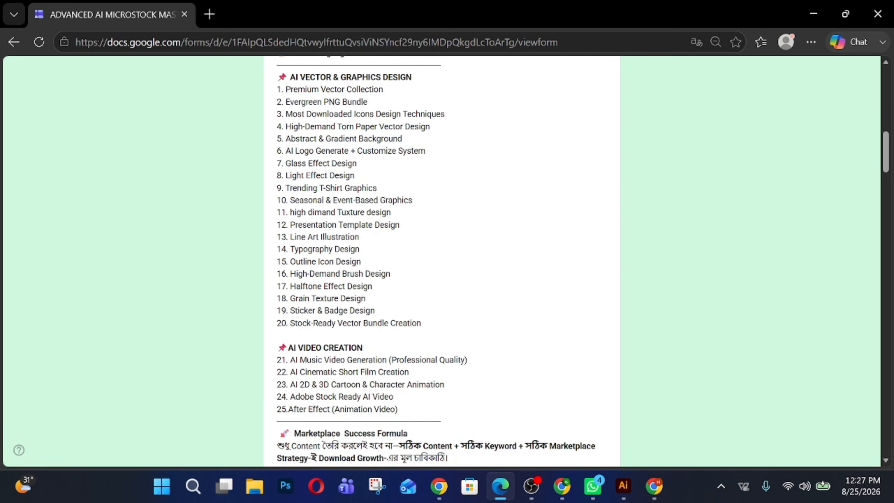
scroll(441, 260, "down", 2)
scroll(299, 275, "up", 4)
scroll(299, 275, "down", 6)
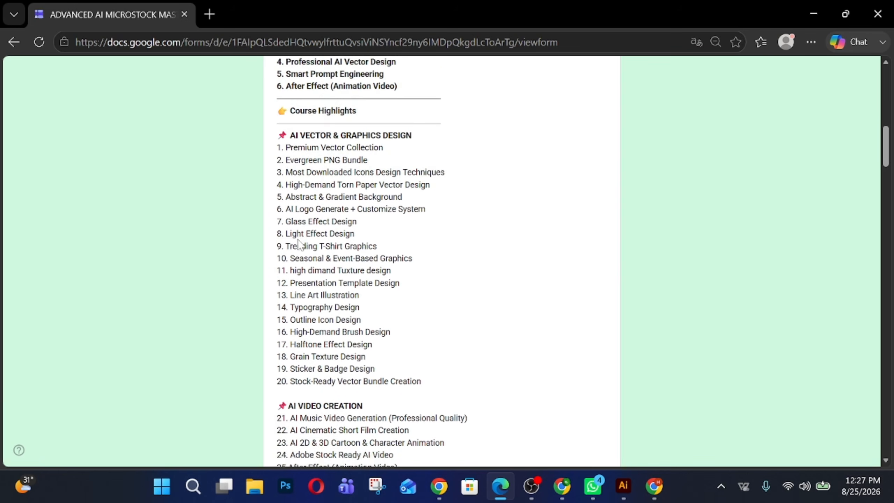
scroll(422, 362, "down", 2)
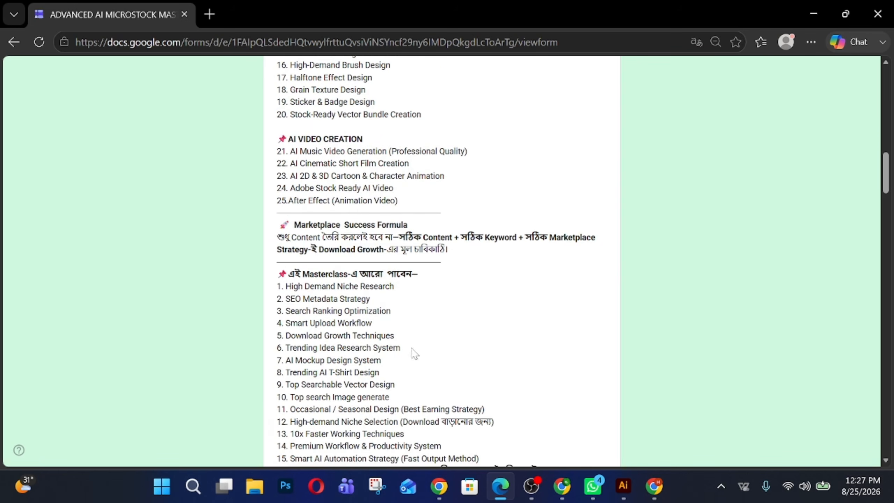
scroll(442, 261, "down", 2)
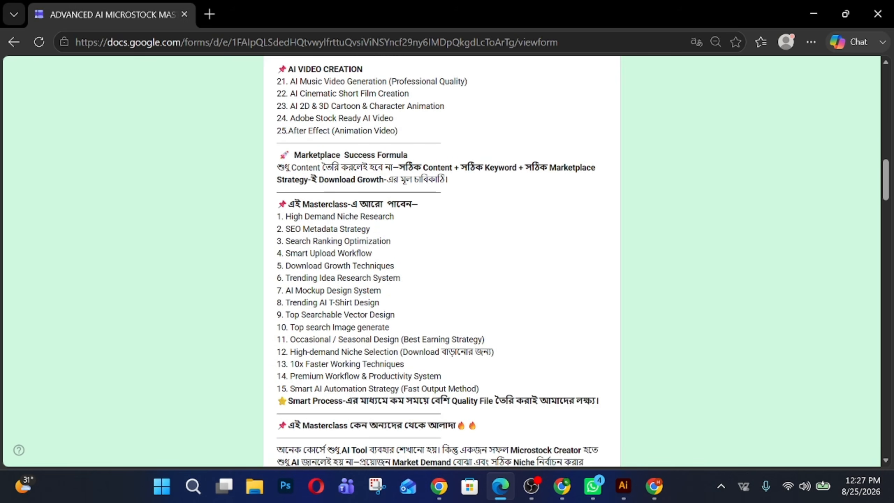
Examine the additional masterclass topics, marking Smart Upload Workflow, and read on through the Premium AI + Automation Workflow section
left_click_drag(298, 253, 371, 253)
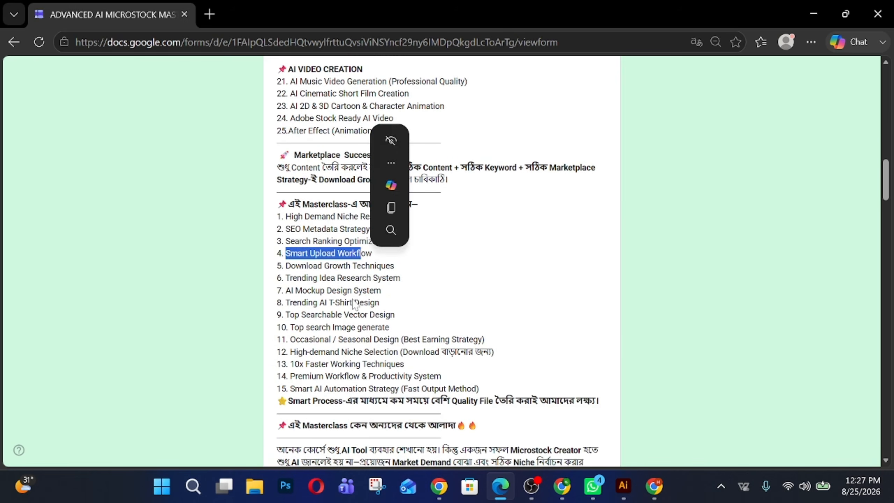
scroll(352, 303, "down", 10)
scroll(352, 303, "down", 4)
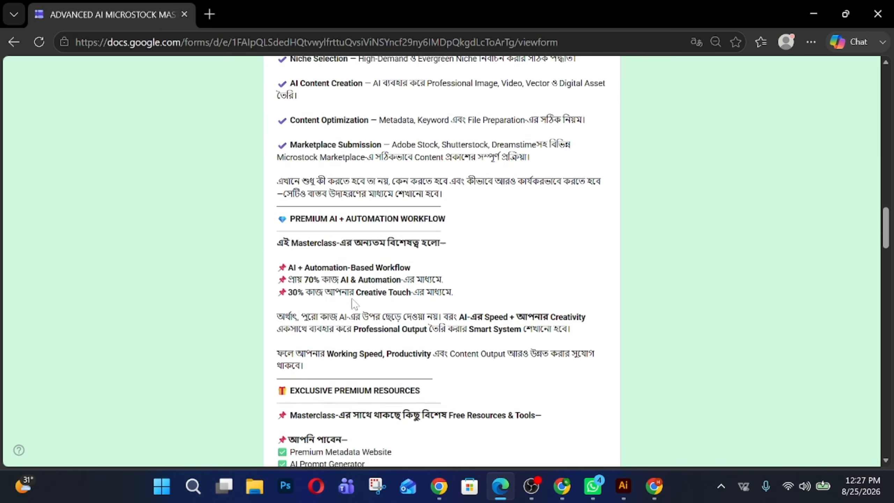
scroll(460, 279, "down", 6)
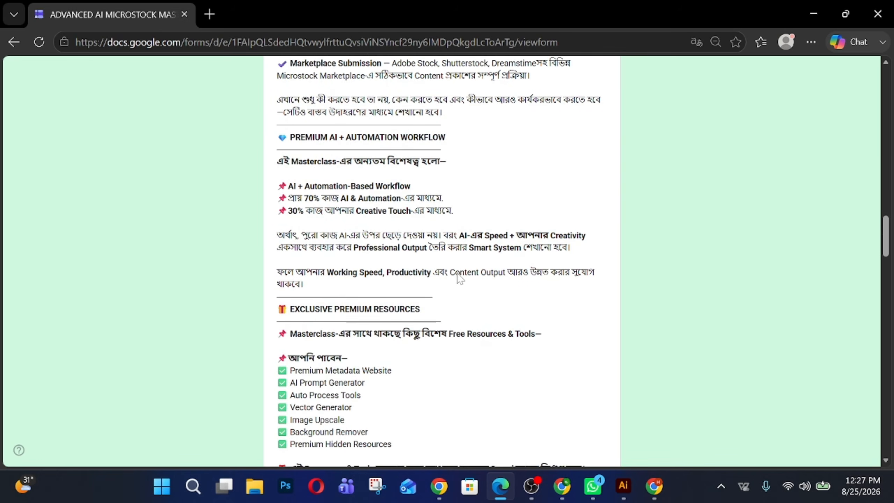
scroll(461, 279, "down", 2)
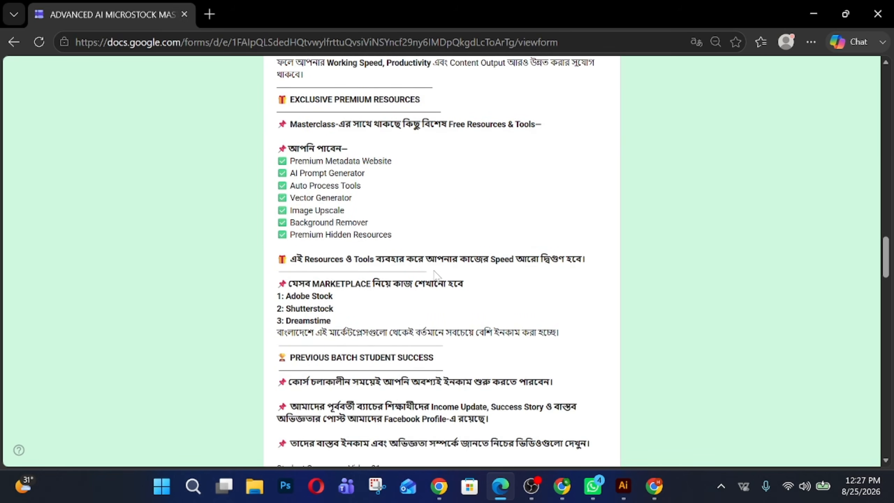
Examine the Exclusive Premium Resources list, marking the free resources and AI Prompt Generator entries, and view the marketplaces covered
left_click_drag(447, 124, 536, 124)
left_click_drag(298, 161, 338, 173)
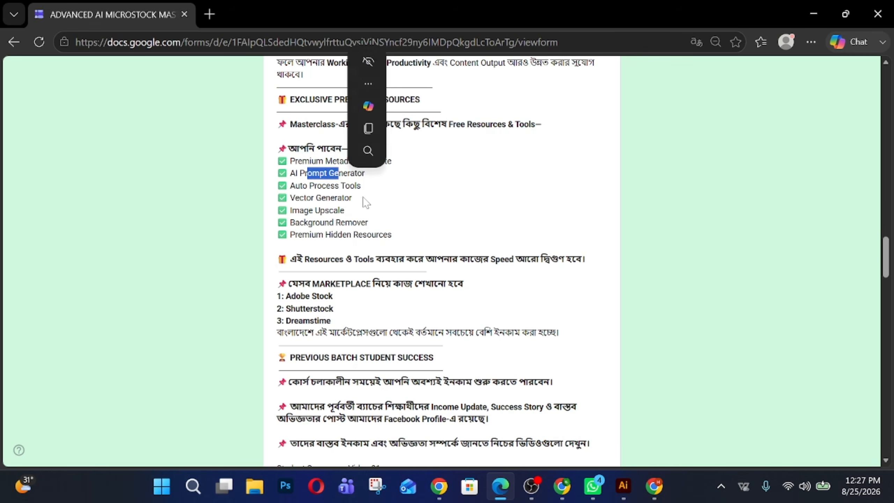
scroll(366, 203, "down", 2)
scroll(366, 203, "up", 2)
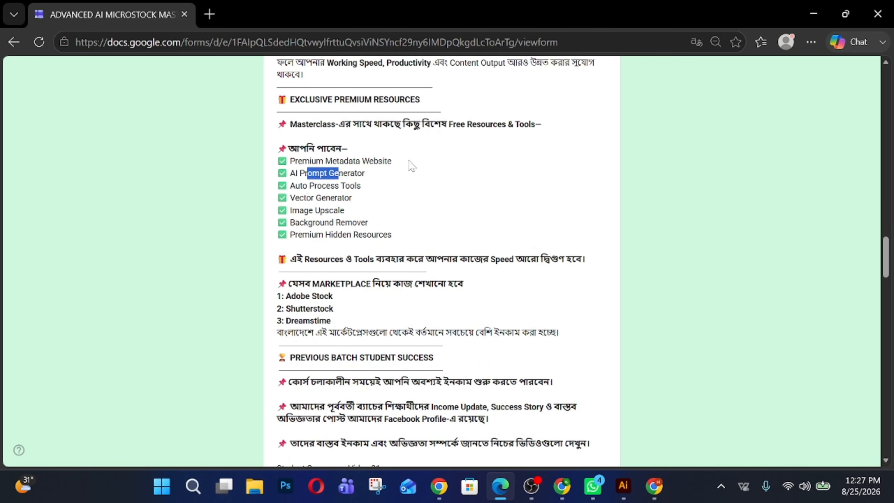
scroll(428, 192, "down", 2)
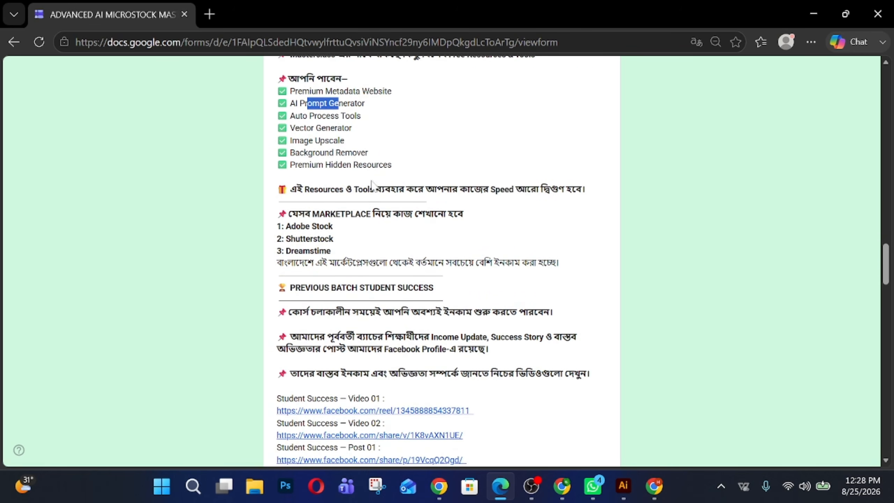
Read the marketplace list and the Previous Batch Student Success section, marking its paragraphs and the student video and post links
scroll(441, 260, "down", 2)
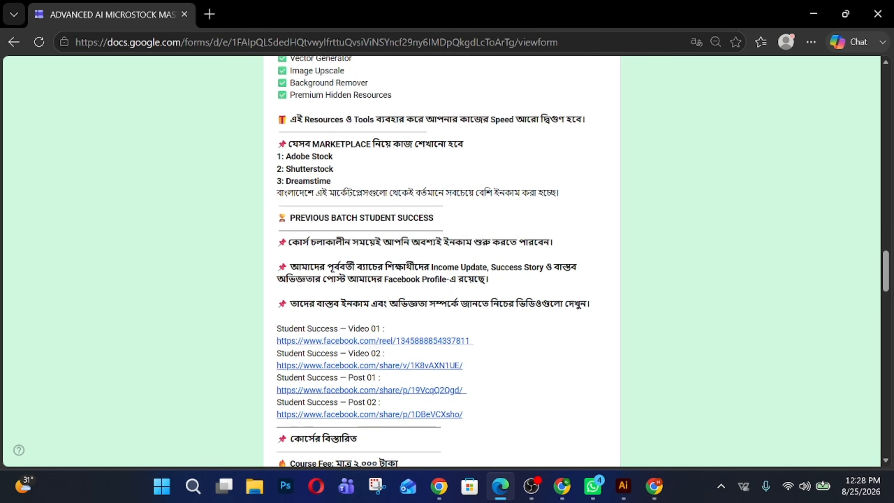
scroll(359, 190, "down", 2)
scroll(410, 193, "down", 2)
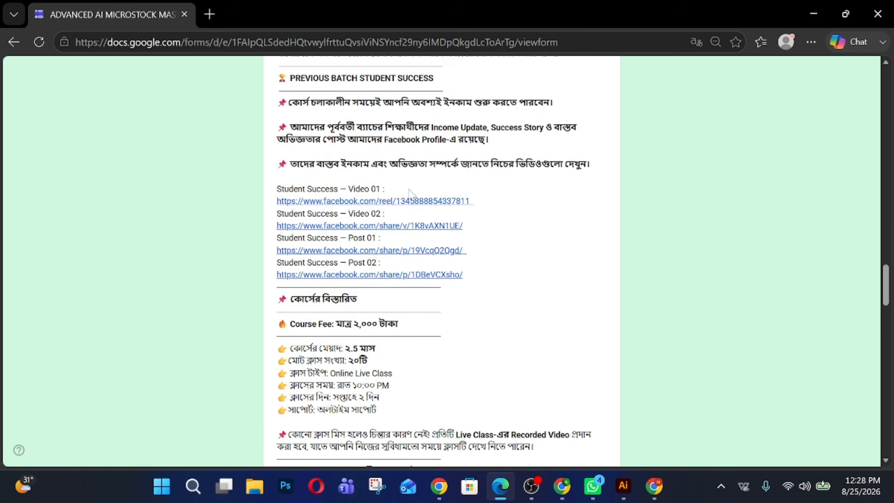
left_click_drag(277, 102, 501, 288)
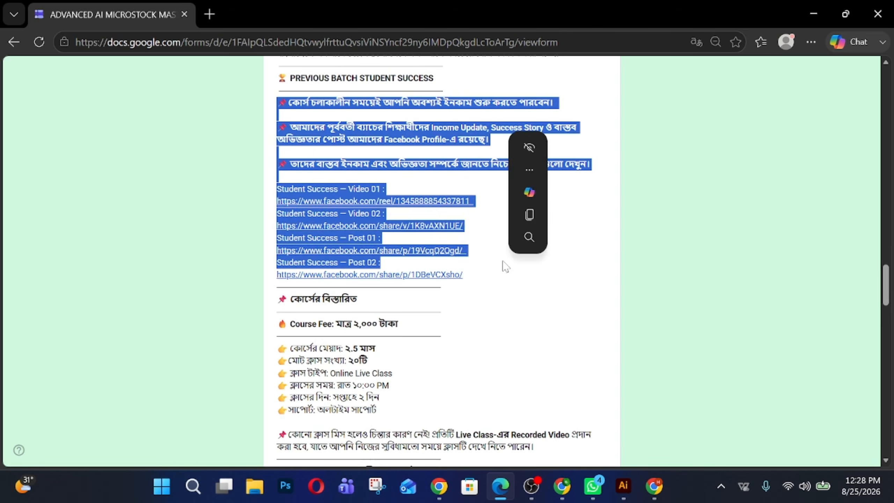
left_click(487, 280)
left_click_drag(277, 102, 552, 282)
left_click(491, 296)
scroll(487, 291, "up", 2)
scroll(487, 292, "down", 3)
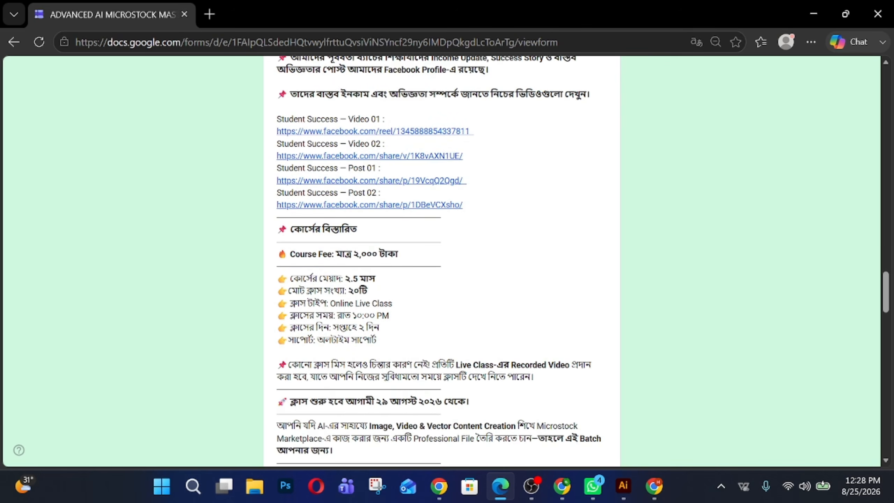
Examine the course details, marking the course fee and the total number of classes, and look back over the masterclass topic list
left_click_drag(352, 254, 398, 254)
double_click(357, 291)
scroll(393, 299, "down", 1)
scroll(504, 301, "up", 12)
scroll(505, 301, "up", 20)
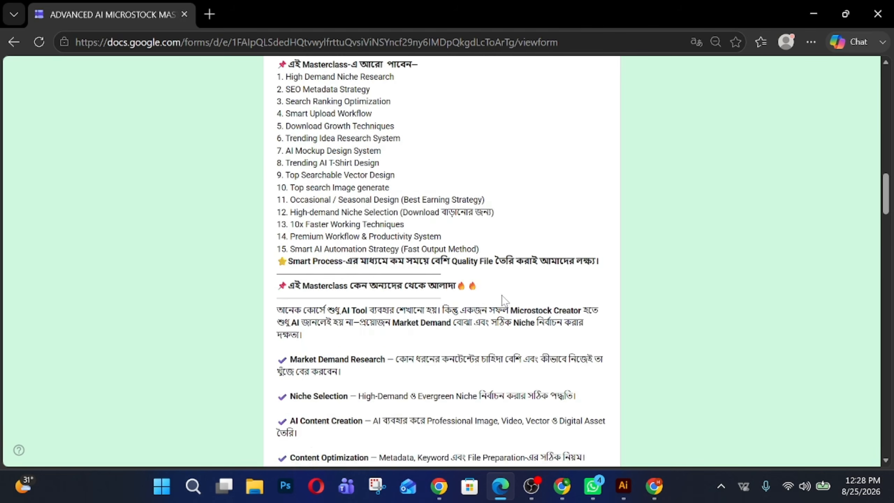
scroll(503, 291, "down", 15)
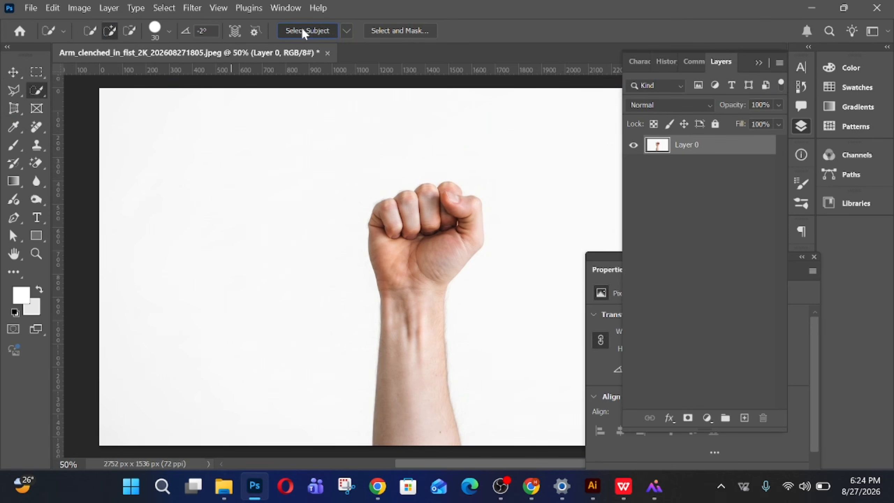
Switch to Photoshop, select the clenched fist as the subject and add a layer mask that hides the white background
left_click(305, 31)
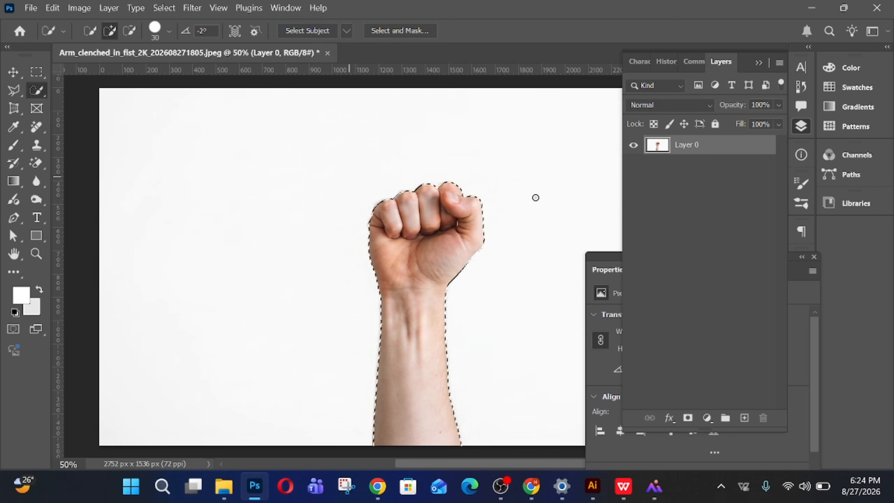
left_click(689, 418)
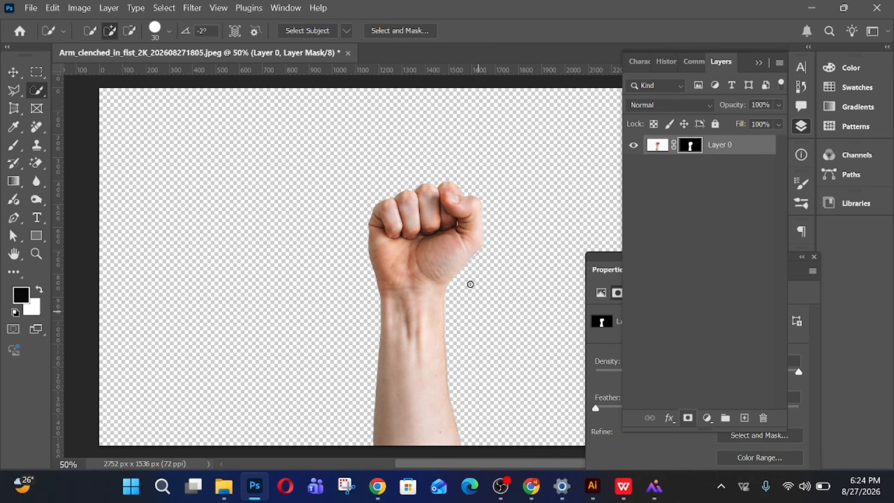
scroll(509, 232, "down", 1)
scroll(503, 220, "up", 3)
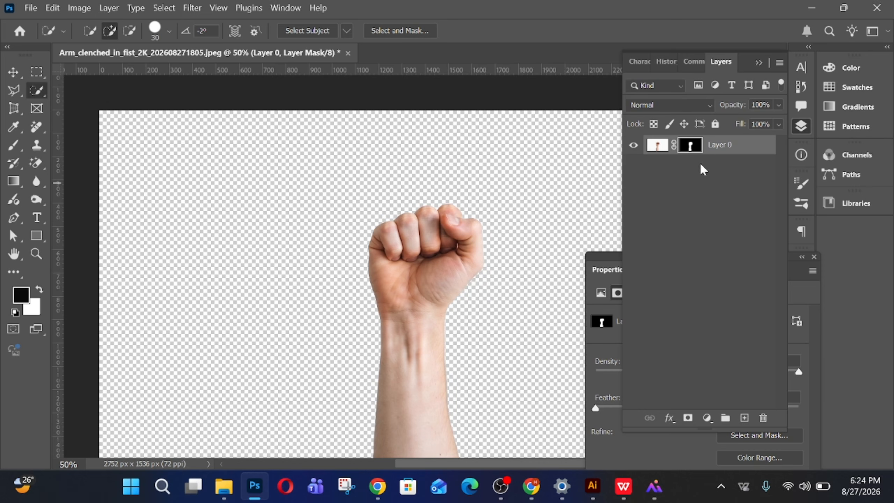
Convert the masked fist layer to a smart object and rasterize it into a plain pixel layer
right_click(719, 151)
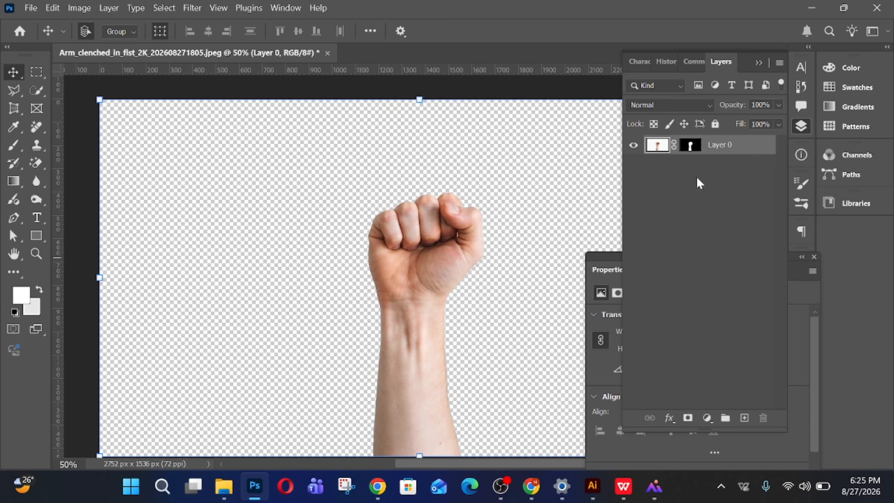
left_click(481, 166)
left_click(718, 144)
right_click(716, 146)
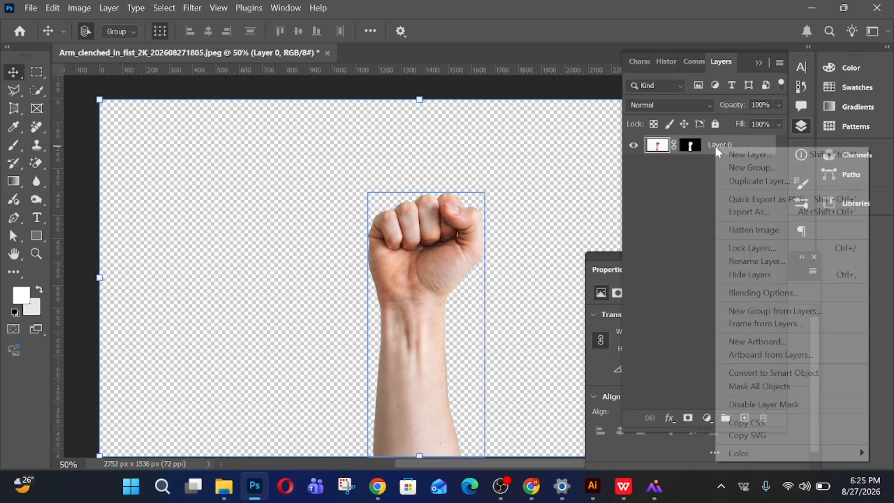
left_click(778, 373)
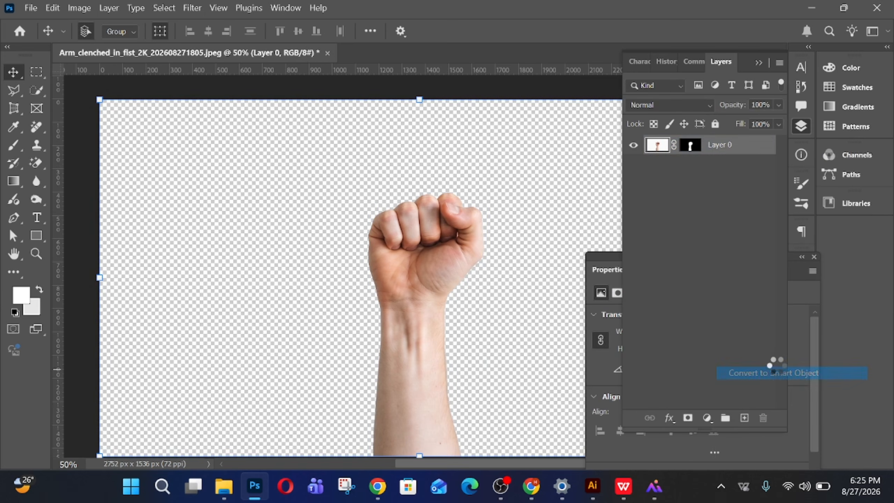
right_click(712, 145)
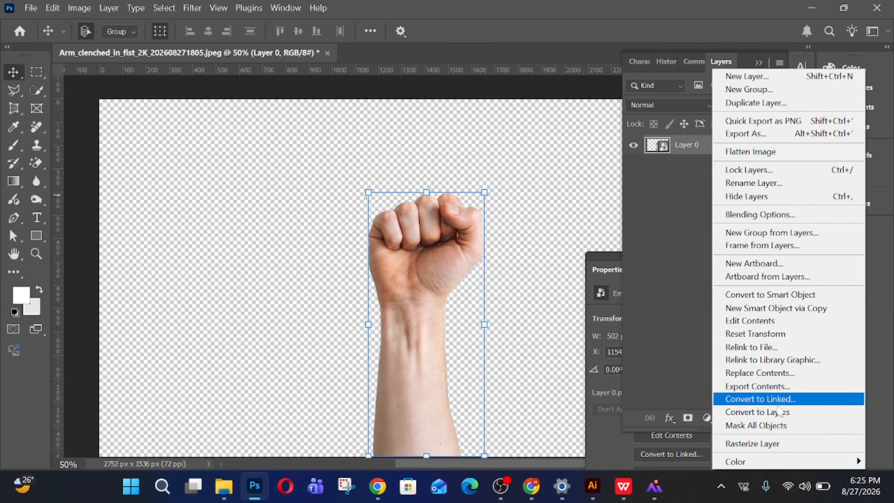
left_click(753, 444)
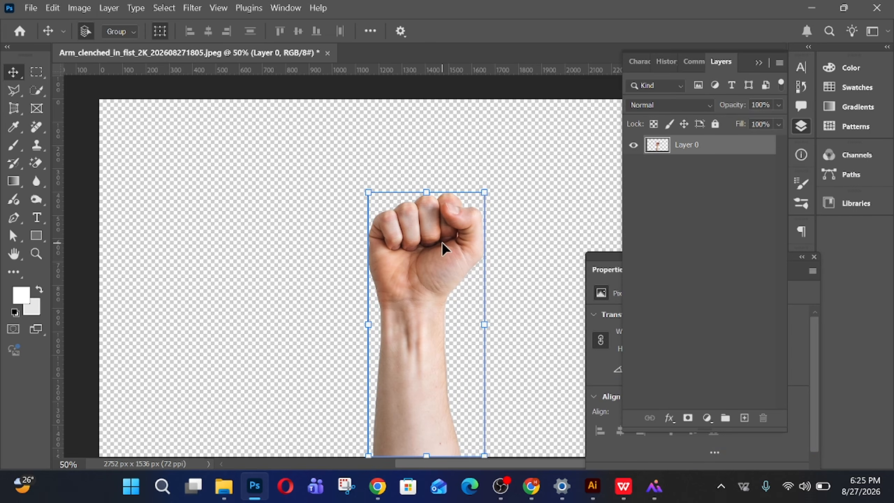
Desaturate the cut-out fist layer to black and white
scroll(443, 248, "down", 1)
left_click(80, 8)
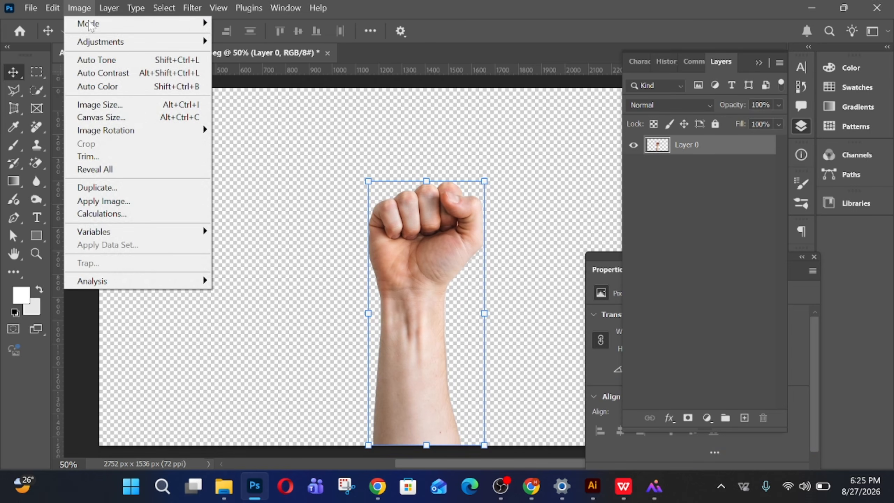
mouse_move(125, 42)
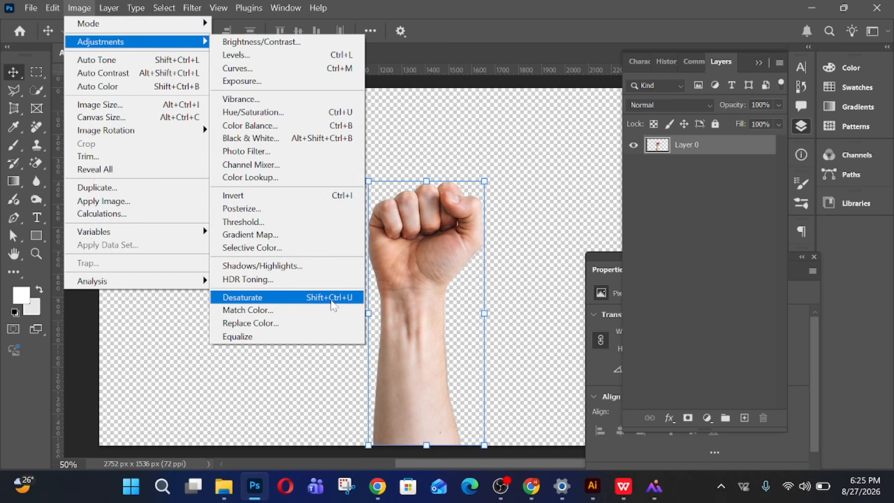
left_click(335, 297)
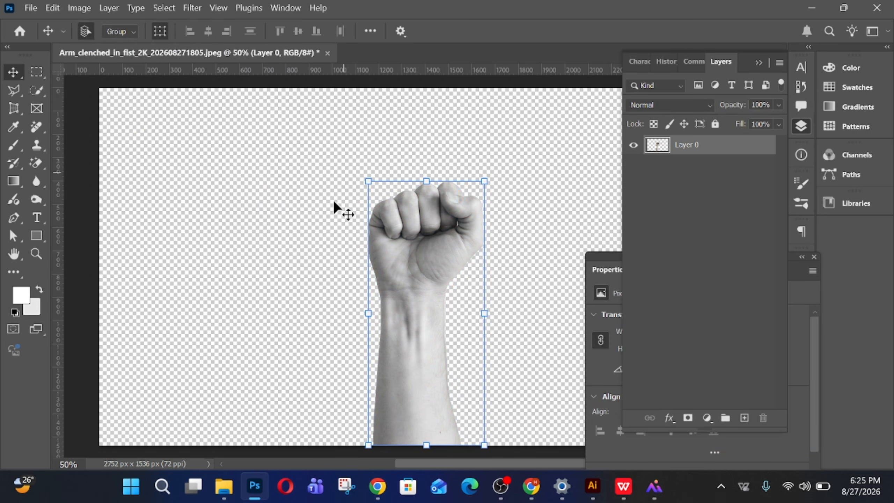
left_click_drag(448, 238, 439, 237)
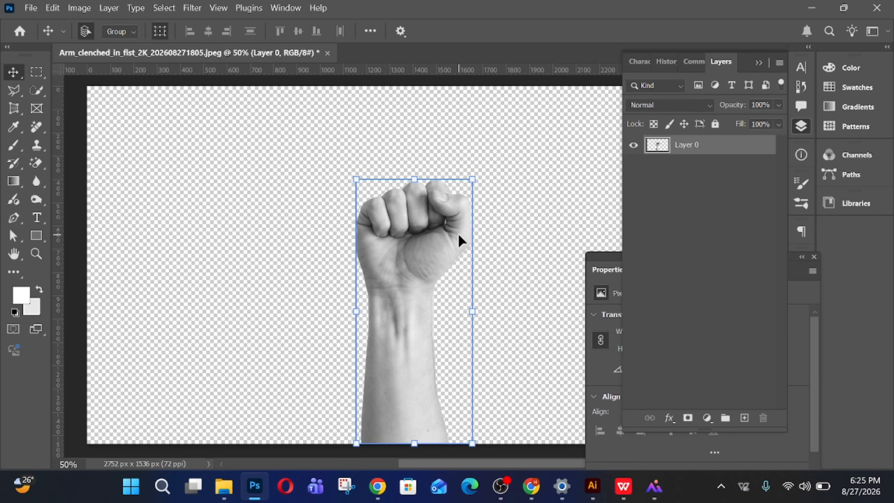
Adjust the fist layer's Levels with a midtone input of 0.85 and a white input of 234
key("ctrl+l")
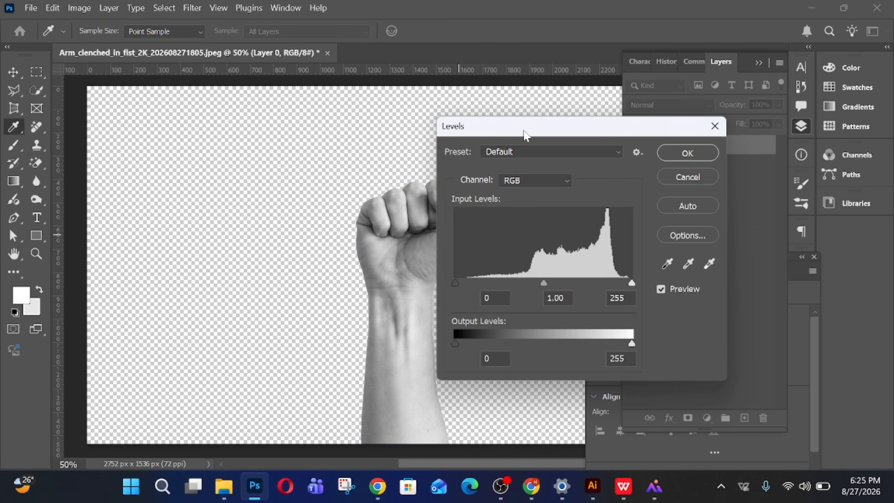
left_click_drag(524, 130, 622, 125)
left_click_drag(641, 279, 635, 279)
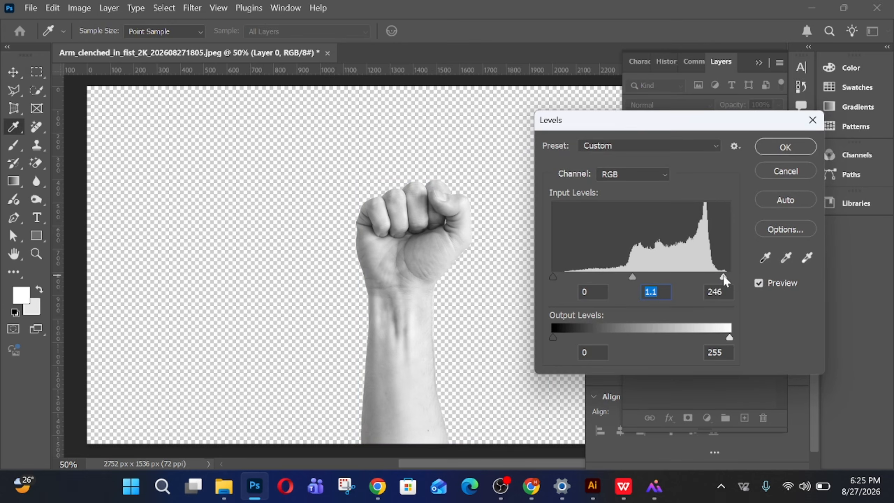
left_click_drag(723, 280, 721, 278)
left_click_drag(633, 278, 646, 279)
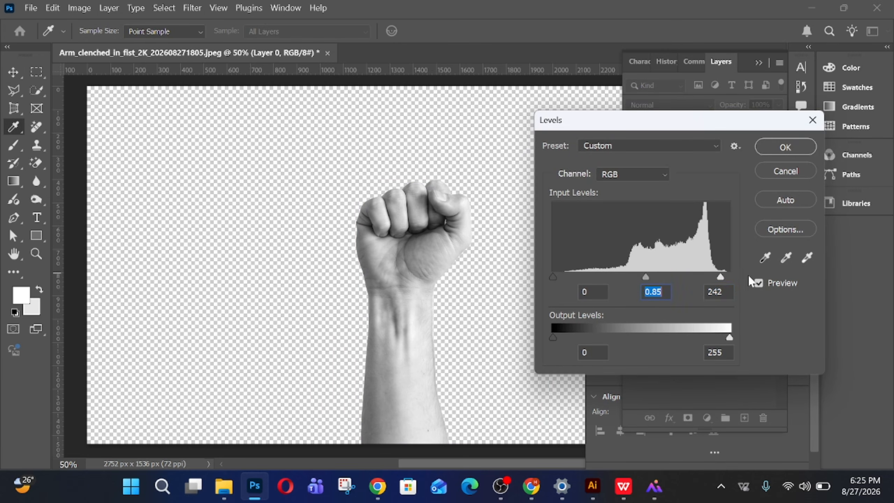
left_click_drag(721, 277, 715, 277)
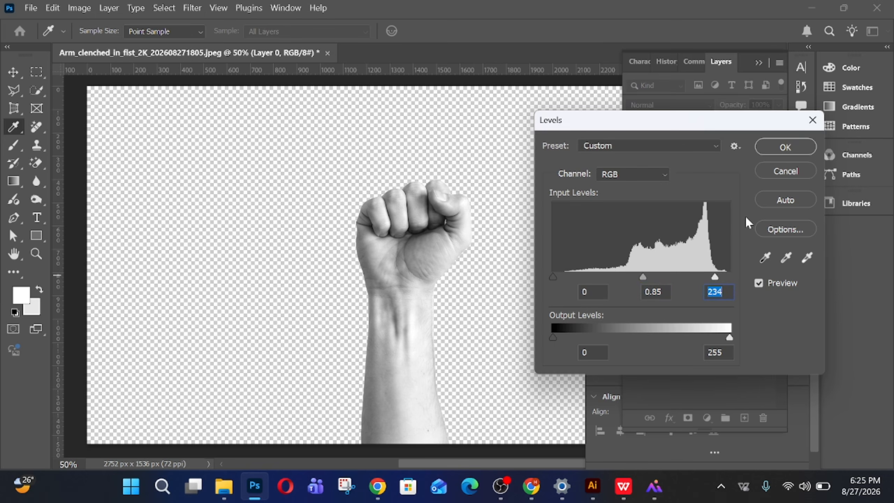
left_click(785, 147)
key("v")
scroll(317, 208, "down", 1)
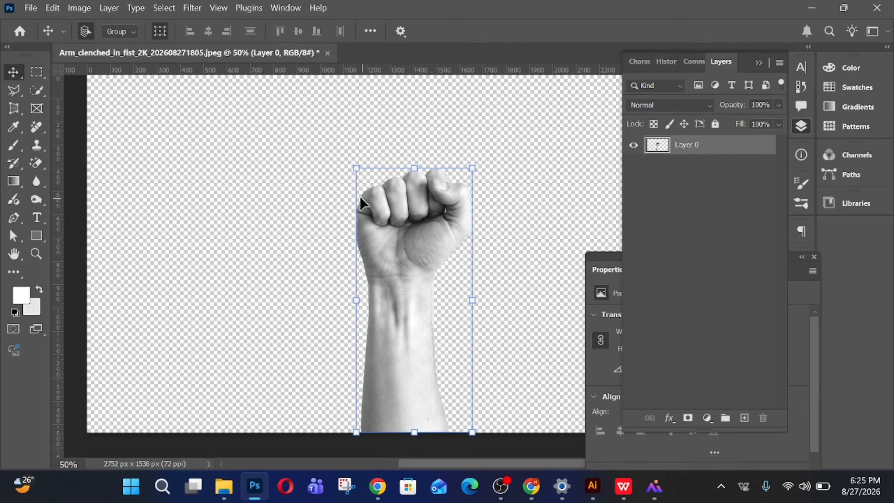
Apply a Color Halftone filter to the fist with a maximum radius of 12 pixels and all four channel angles at 20 degrees
left_click(191, 8)
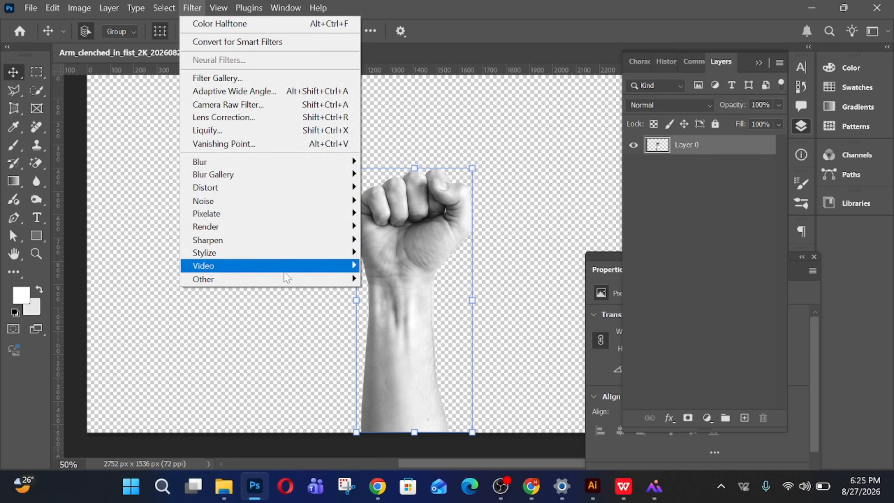
mouse_move(266, 219)
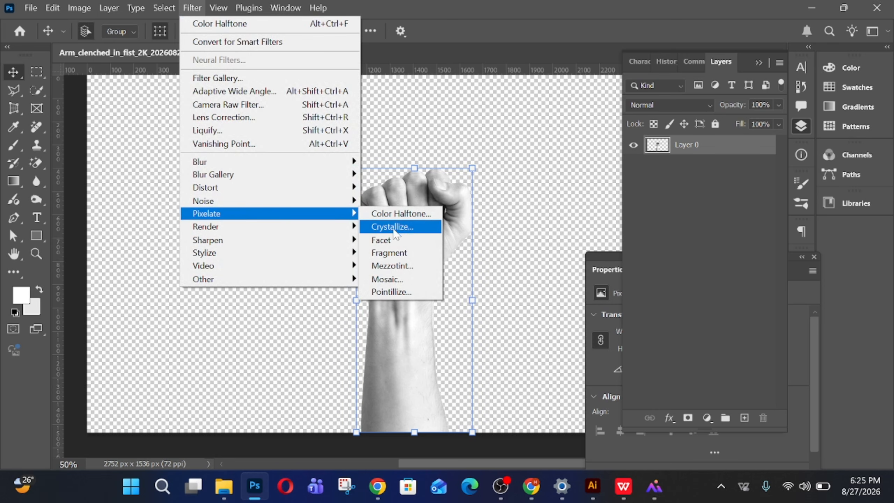
left_click(412, 215)
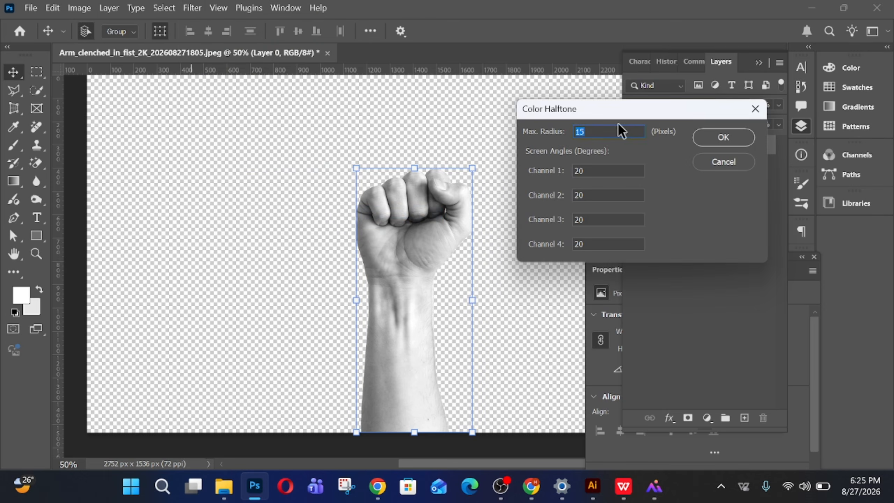
key("Tab")
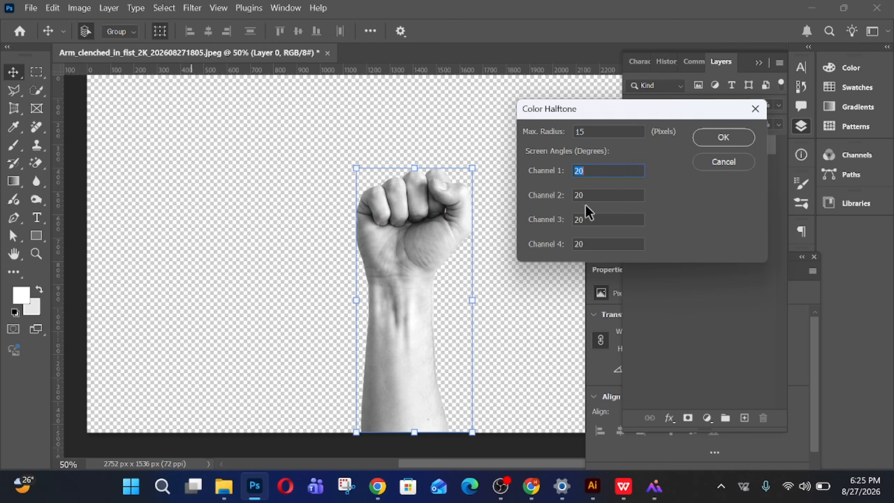
left_click(594, 194)
type("14")
key("Down")
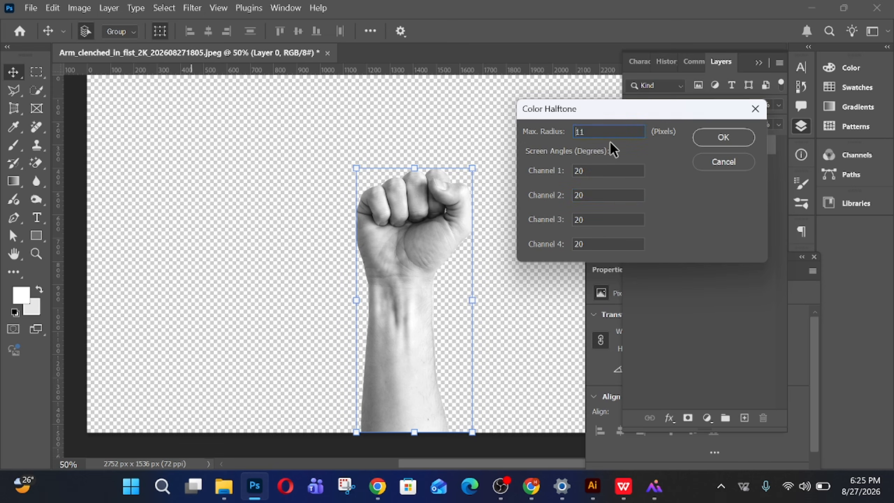
key("Up")
key("Down")
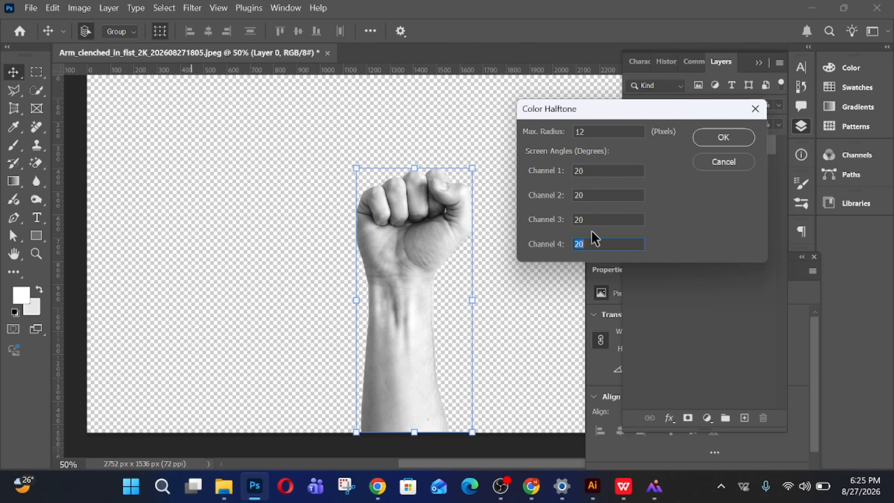
left_click(723, 139)
scroll(499, 203, "down", 2)
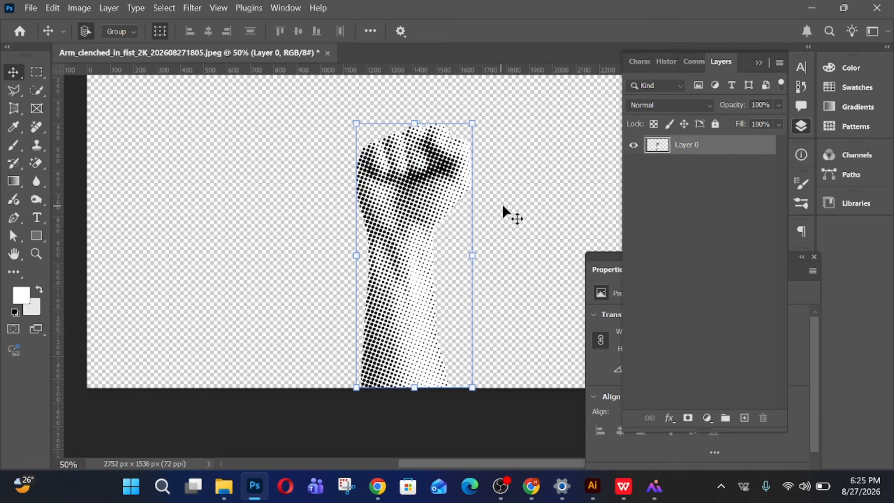
left_click(499, 199)
scroll(410, 170, "down", 2)
scroll(414, 165, "up", 2)
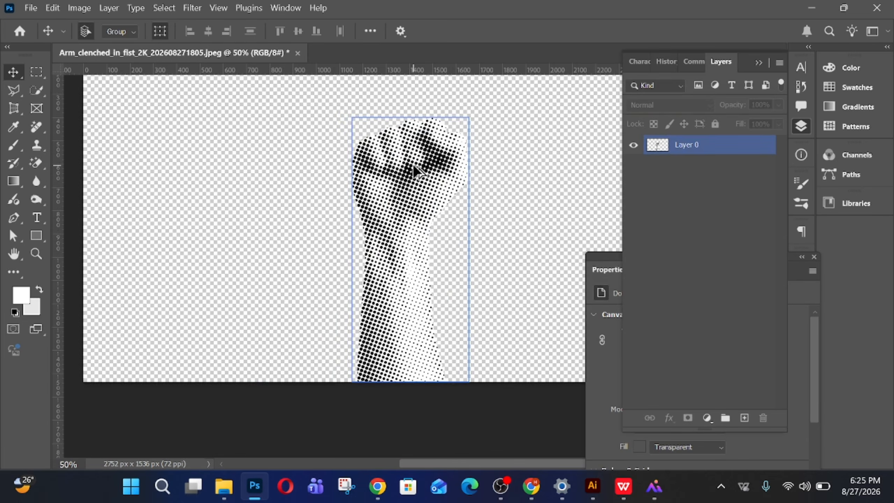
left_click(446, 231)
scroll(509, 220, "up", 2)
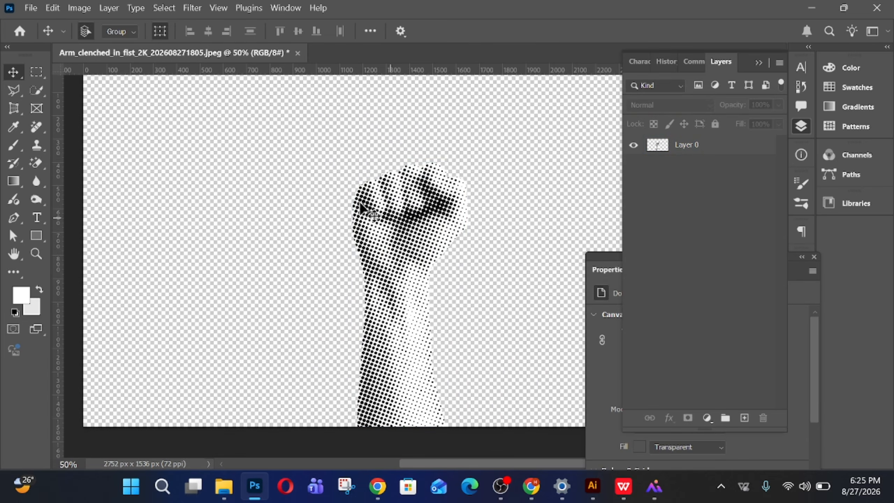
Select the halftone fist layer, switch to Illustrator and create a new 4000 x 4000 pixel document
left_click(440, 219)
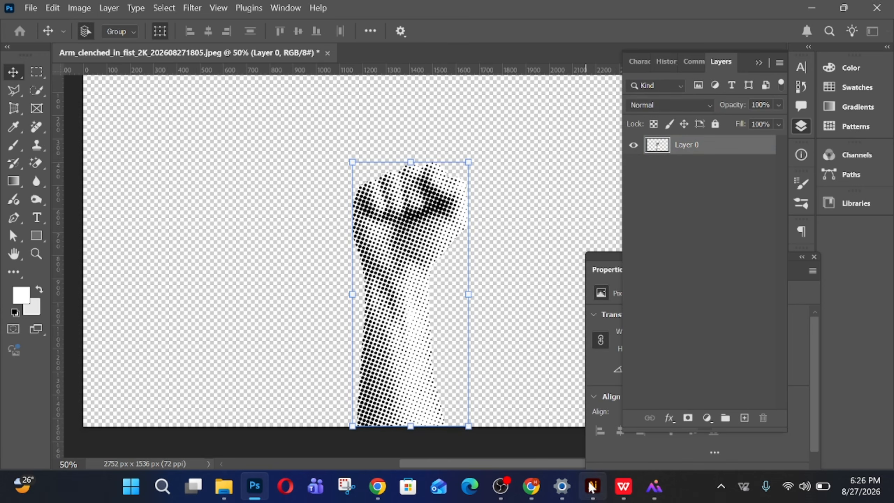
left_click(593, 487)
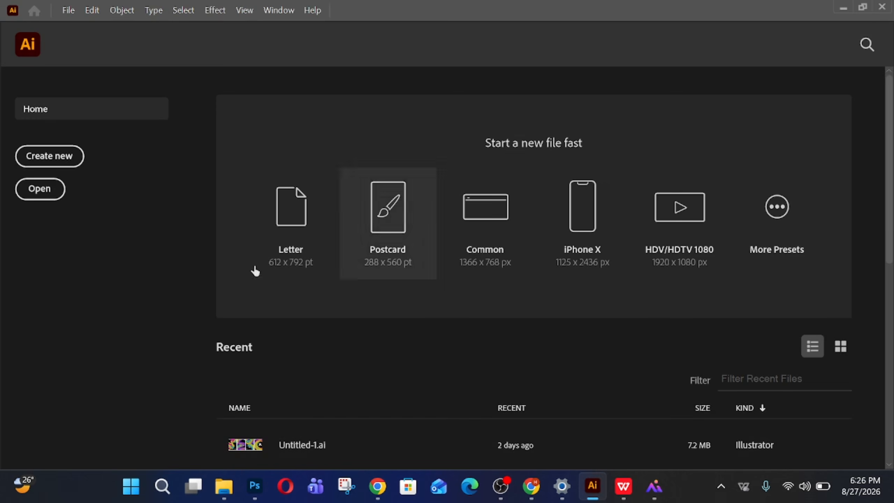
left_click(63, 158)
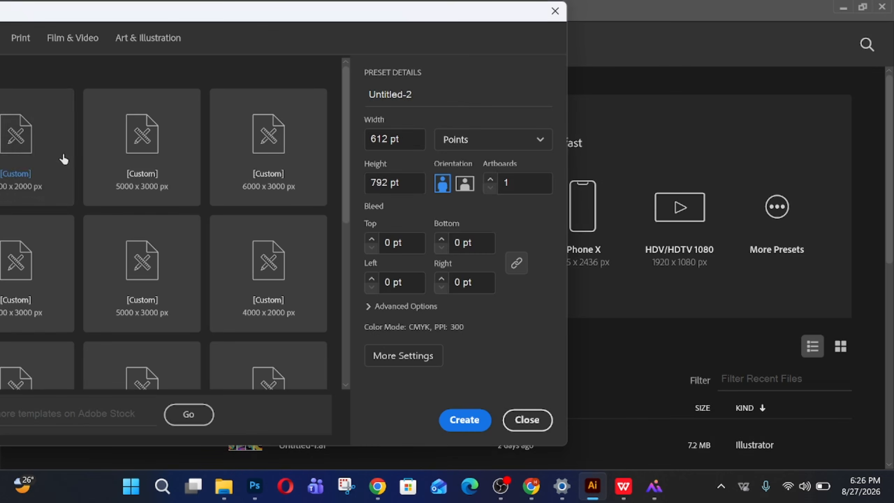
left_click(468, 148)
left_click(457, 161)
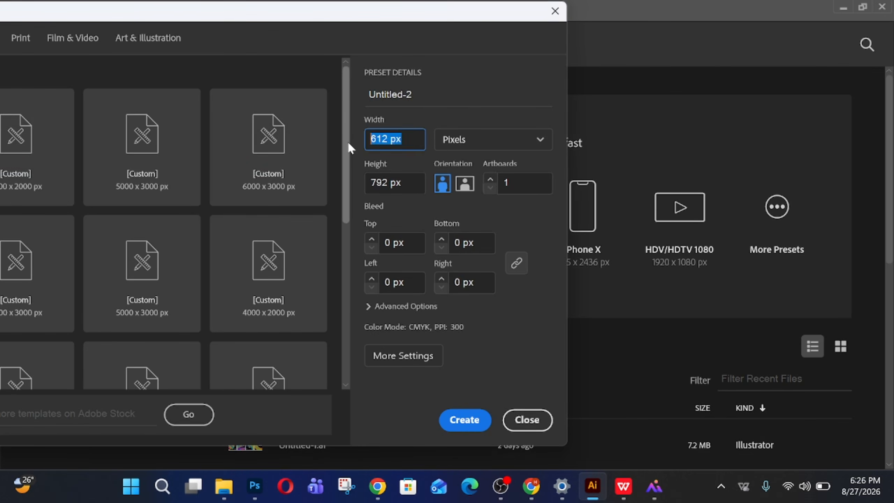
key("BackSpace")
type("4000")
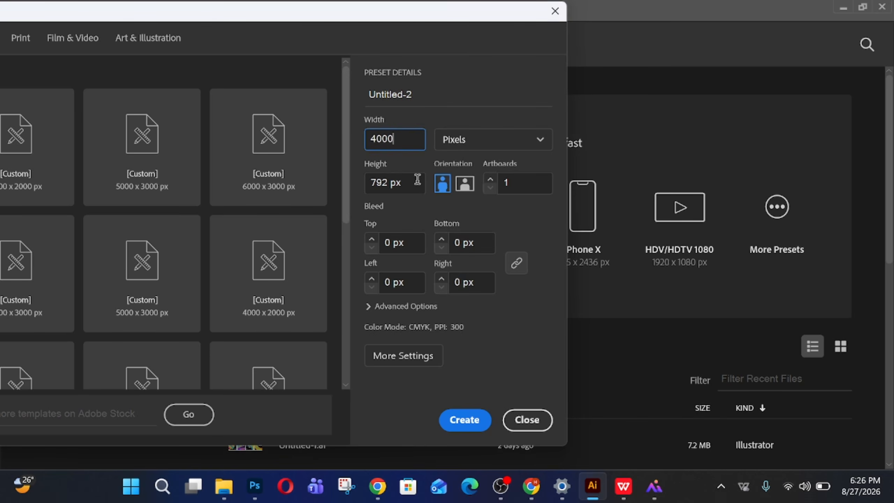
key("Tab")
type("400")
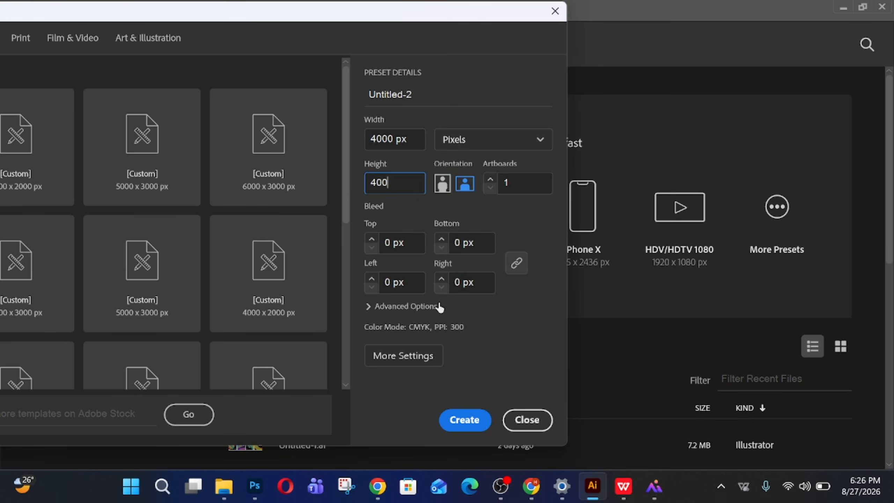
type("0")
left_click(470, 423)
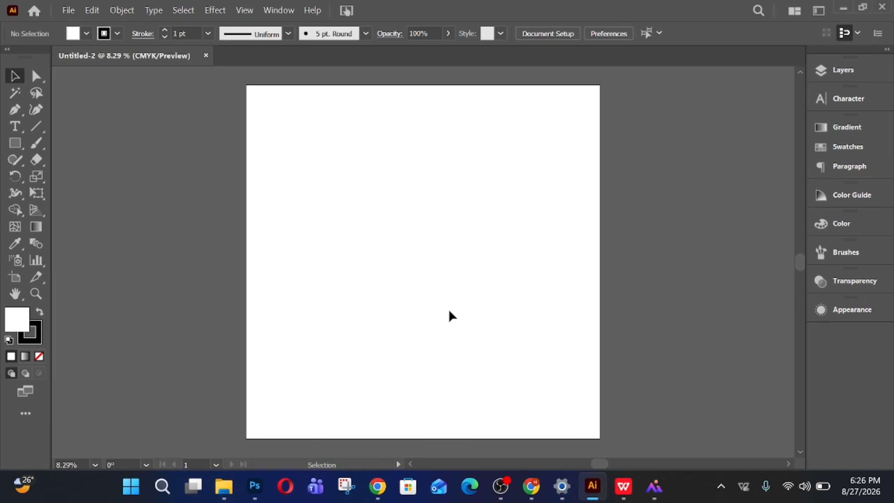
Bring the halftone fist from Photoshop into the new Illustrator document and place it beside the artboard
scroll(352, 263, "down", 1)
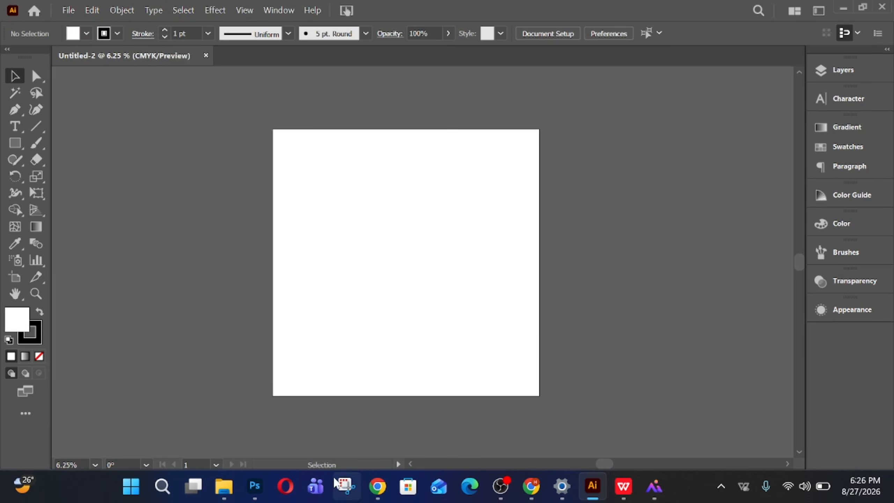
left_click(254, 486)
left_click_drag(357, 316, 497, 310)
left_click_drag(417, 303, 260, 263)
left_click_drag(440, 245, 505, 248)
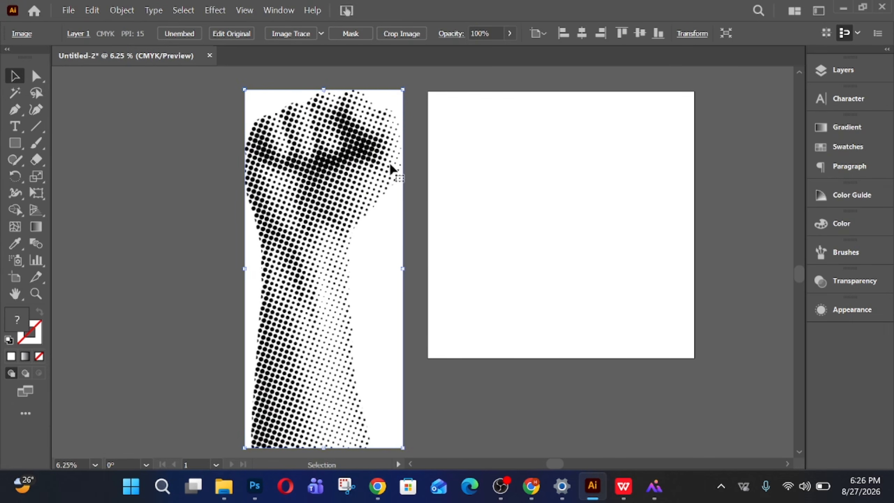
Open the Image Trace settings for the selected fist image, clear of the artwork and with the advanced options shown
left_click(278, 10)
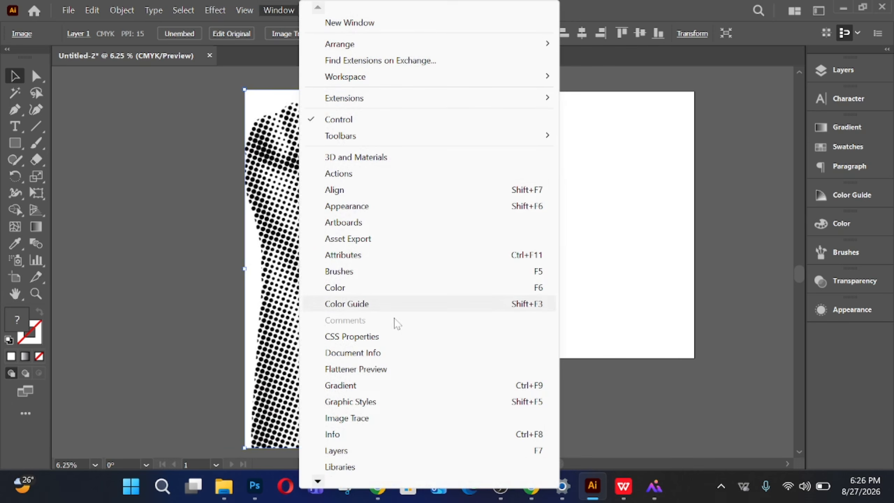
left_click(389, 418)
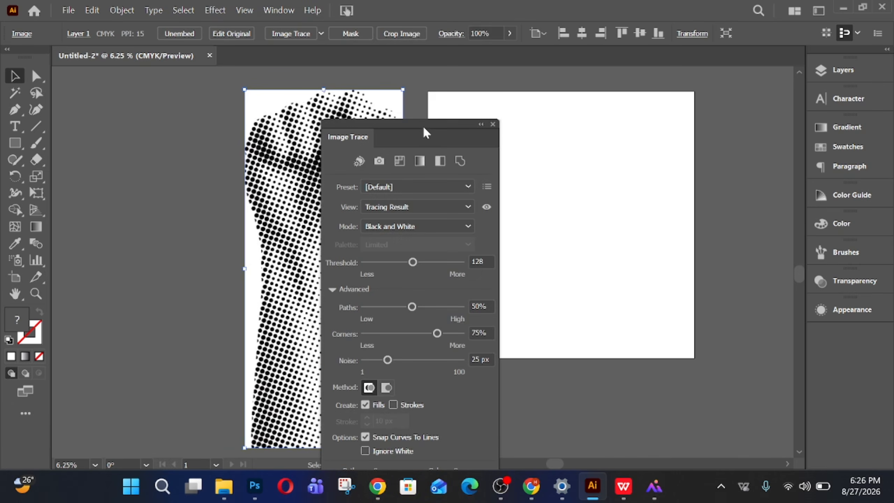
left_click_drag(422, 126, 618, 69)
left_click(449, 216)
left_click(352, 242)
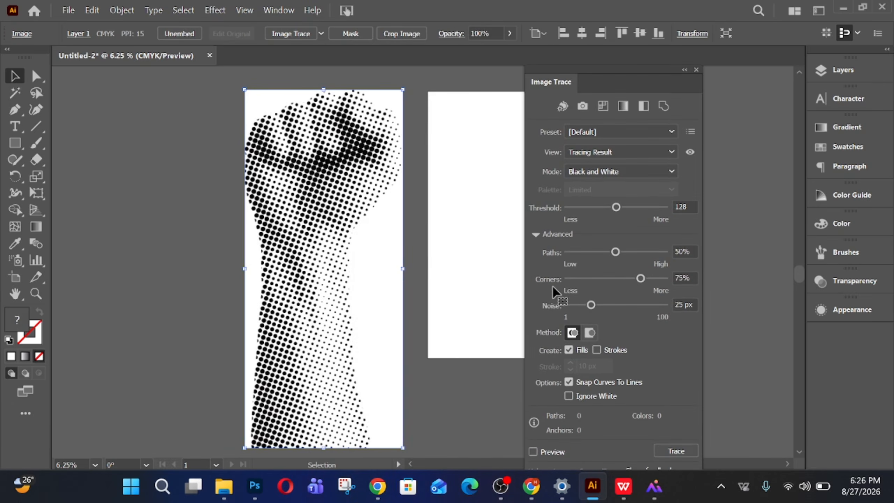
left_click(536, 235)
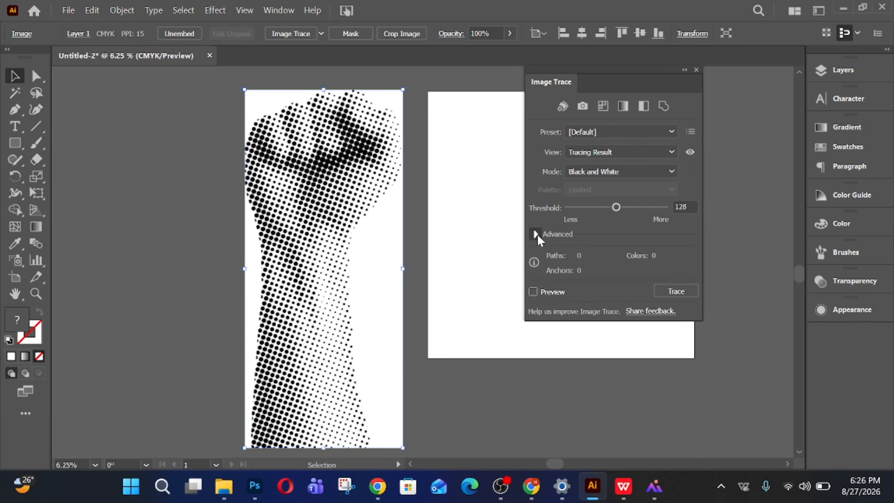
left_click(537, 235)
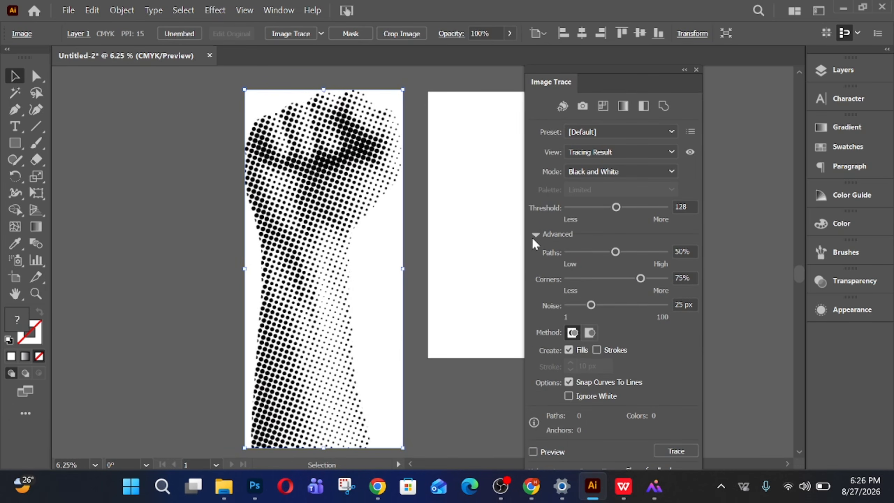
Trace the fist in black and white with noise at 1 px, Snap Curves To Lines off and Ignore White on
left_click_drag(590, 305, 461, 333)
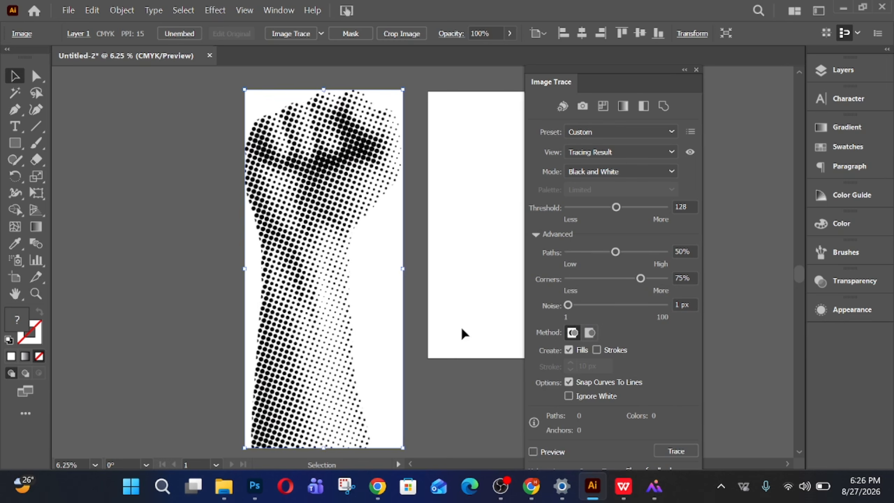
left_click(569, 382)
left_click(569, 396)
left_click(542, 452)
scroll(323, 189, "up", 1)
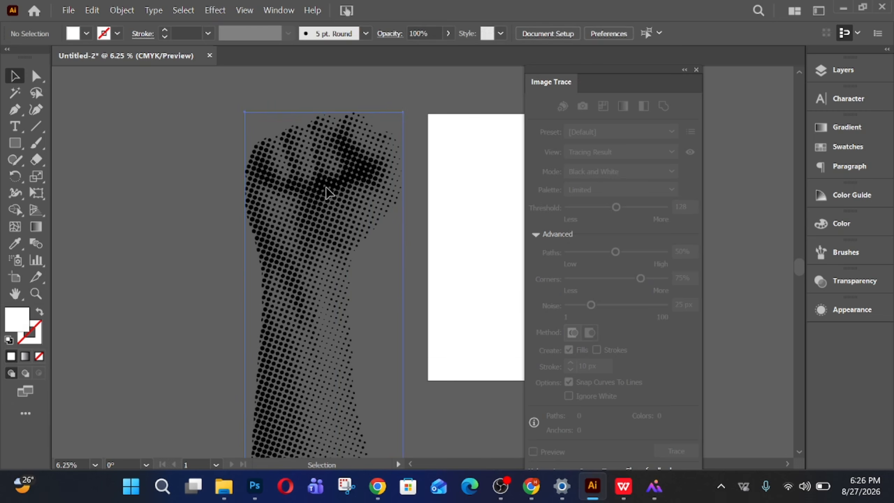
Expand the traced fist into vector paths, deselect it and collapse the Image Trace settings
left_click(354, 34)
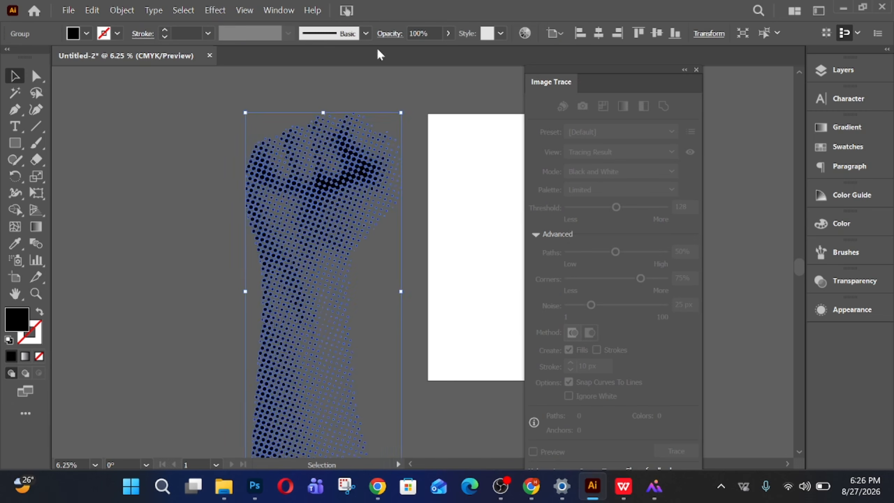
left_click(468, 168)
left_click(685, 70)
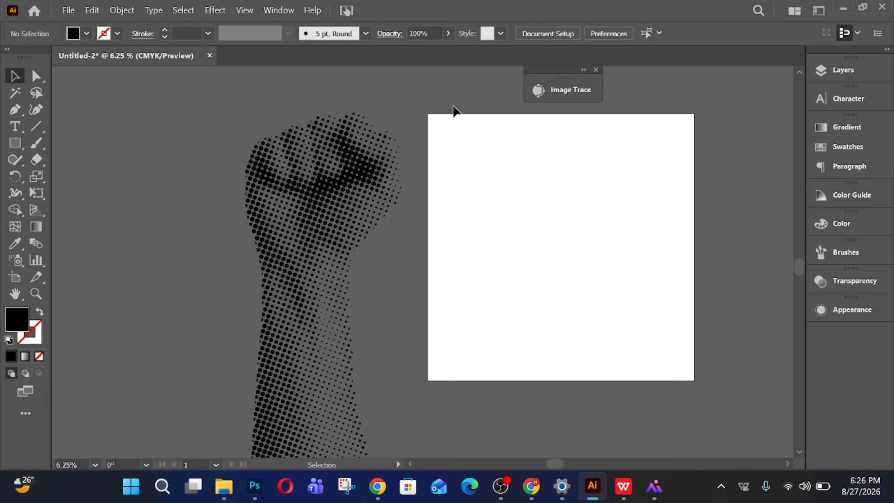
Scale the vector fist down proportionally and position it on the left half of the artboard
left_click(332, 358)
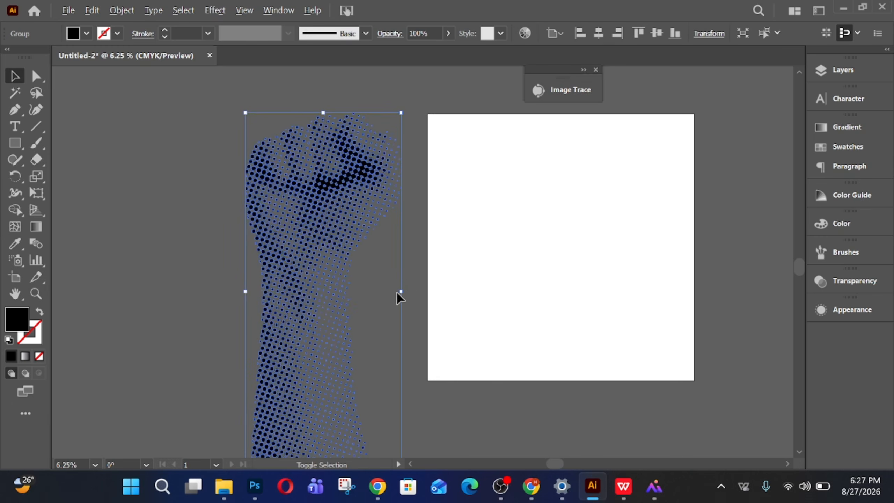
left_click_drag(402, 294, 552, 265)
key("space")
left_click_drag(647, 271, 524, 269)
left_click_drag(433, 255, 401, 259)
left_click(554, 254)
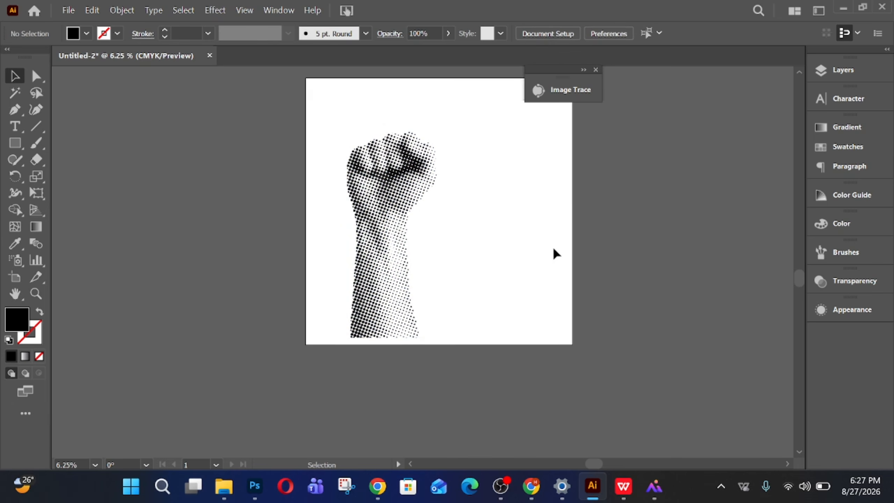
Dock the collapsed Image Trace panel below Appearance
key("space")
left_click_drag(475, 251, 431, 276)
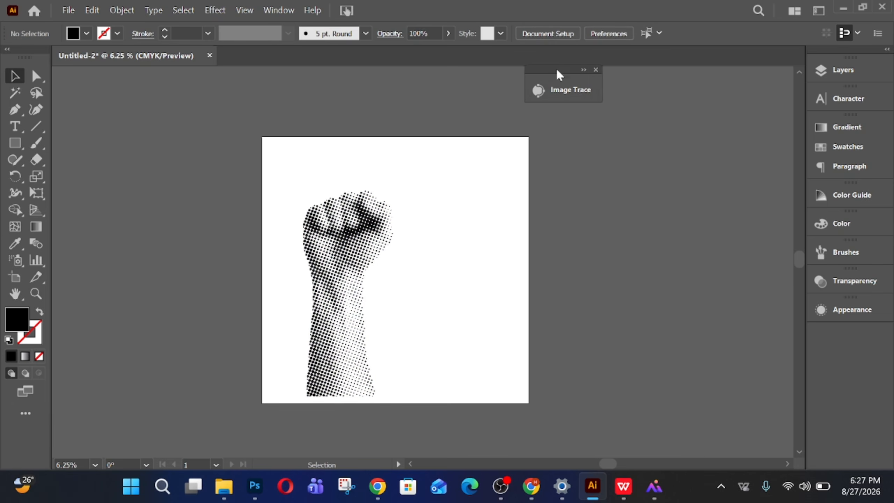
left_click_drag(556, 67, 835, 323)
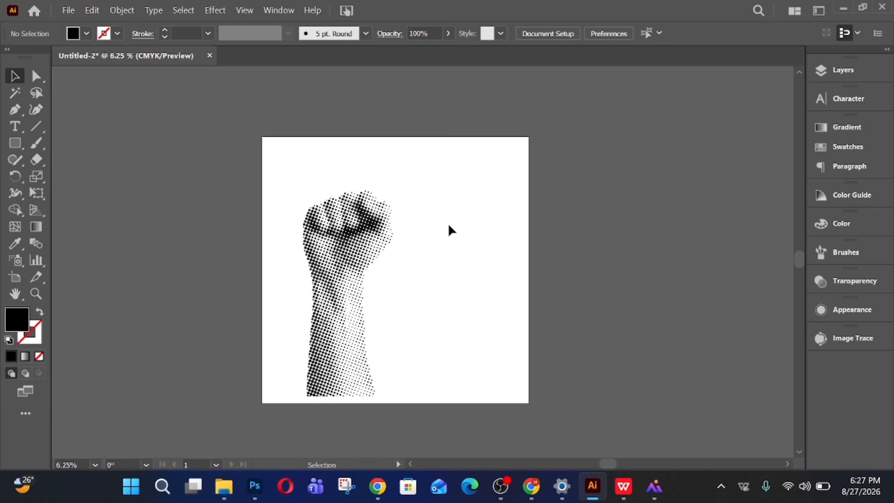